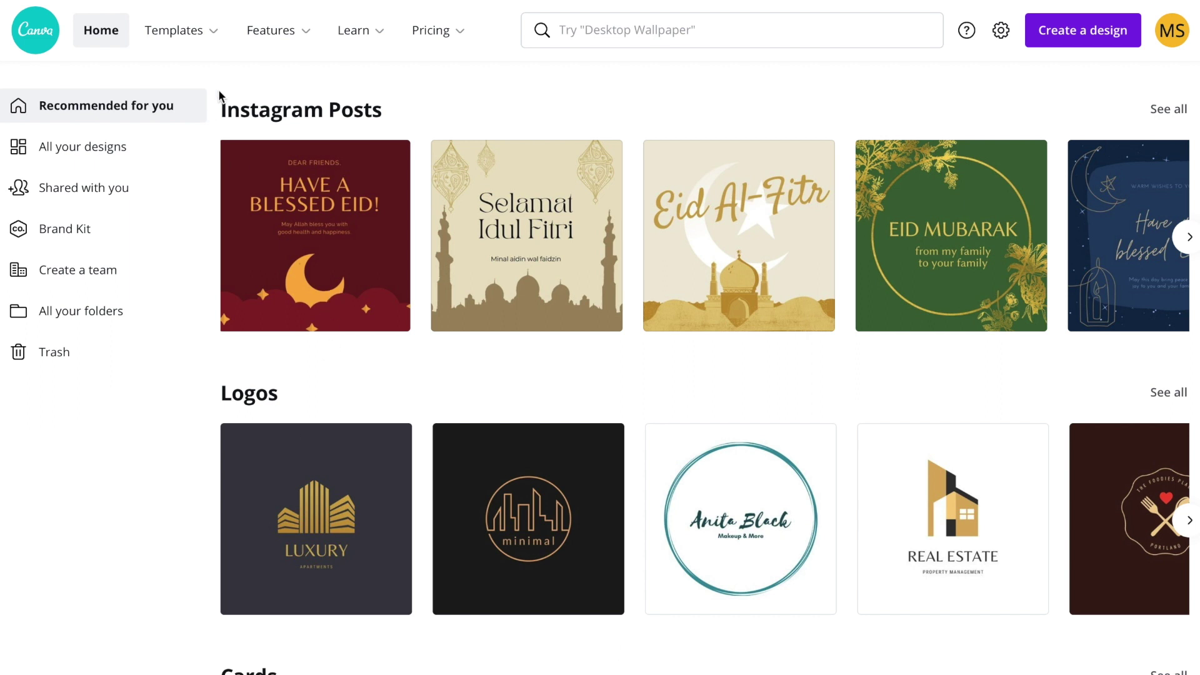
Scroll through the Home page templates to find the Green Business Plan presentation
scroll(463, 223, "right", 5)
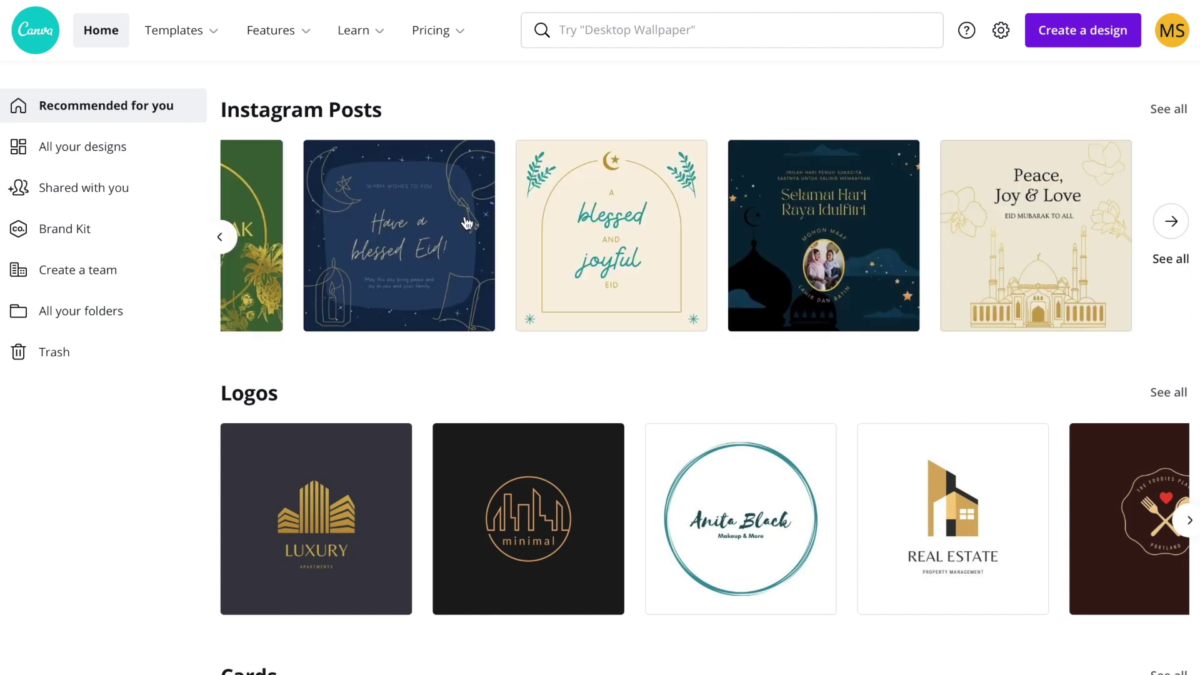
scroll(347, 246, "down", 4)
scroll(336, 248, "down", 17)
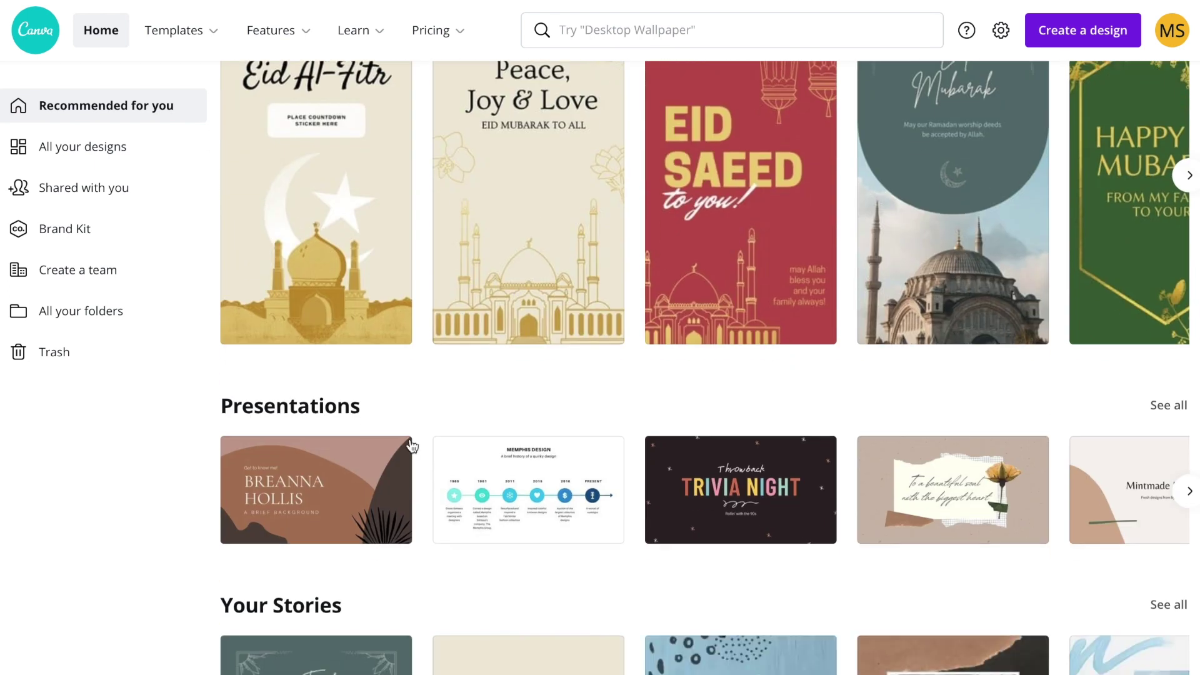
scroll(412, 445, "down", 3)
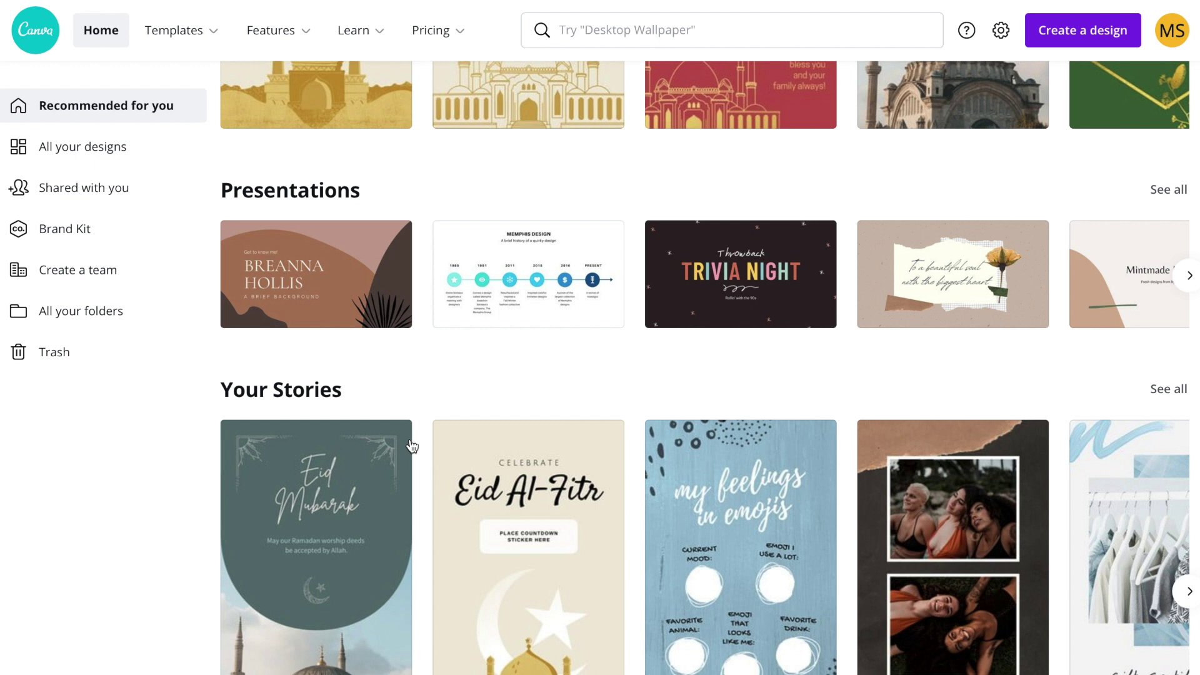
scroll(411, 446, "up", 2)
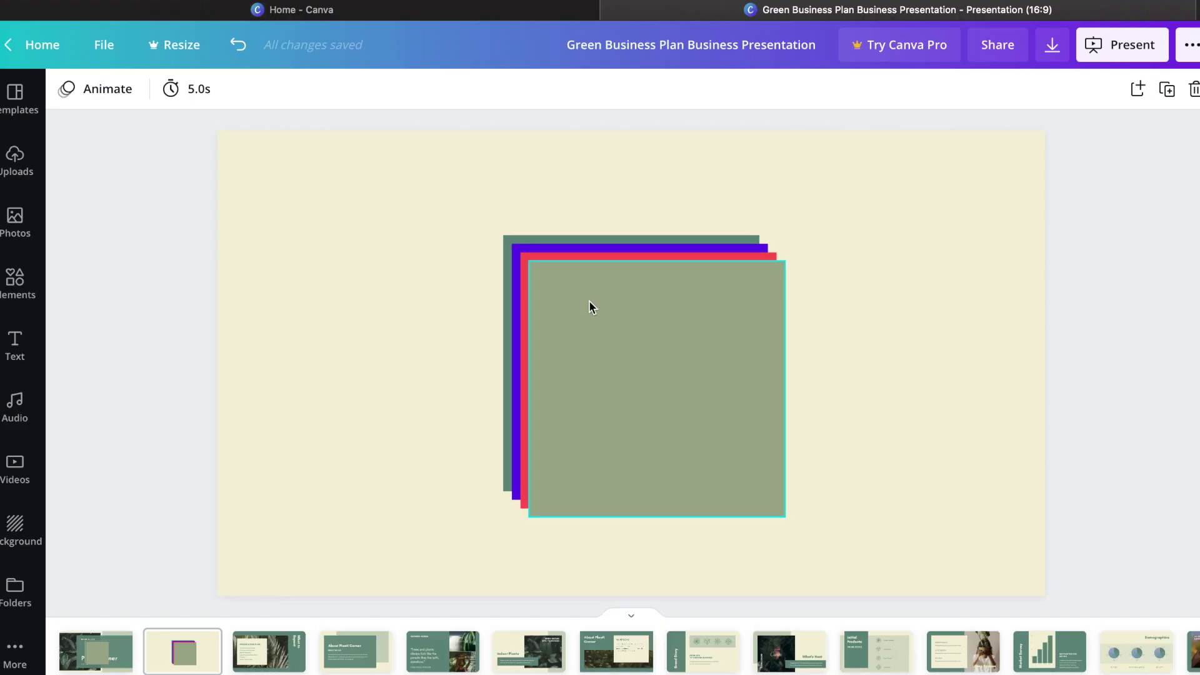
Click through the stacked squares to select the rearmost dark green one
left_click(589, 302)
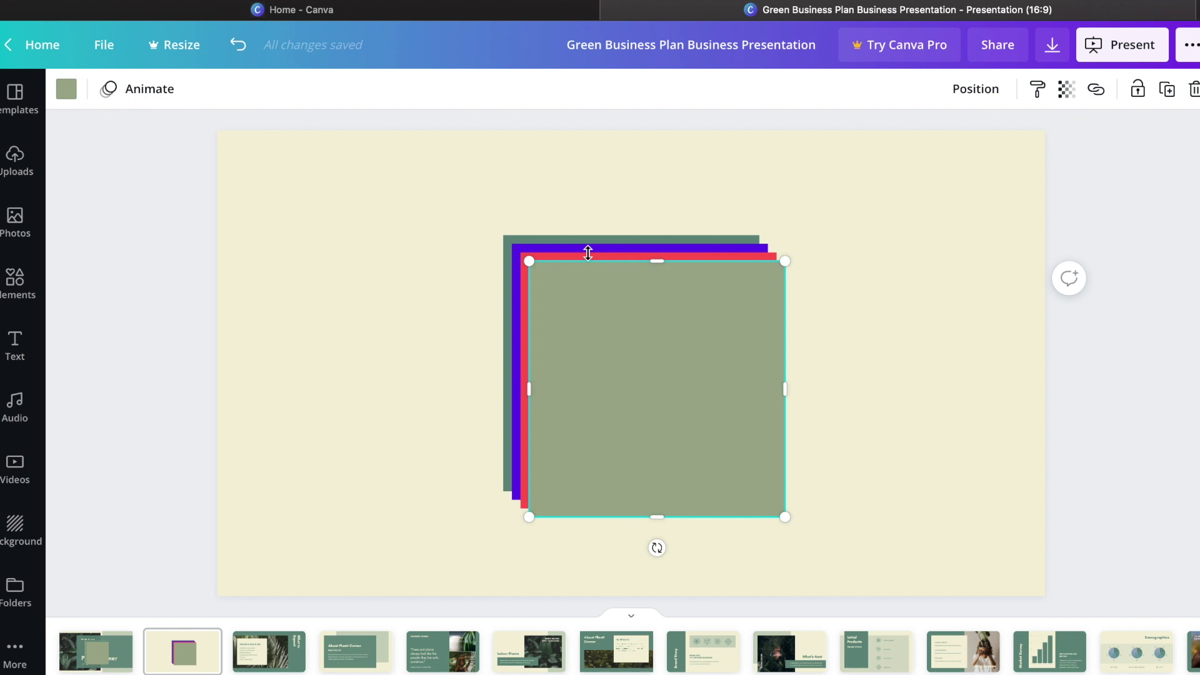
left_click(576, 320, "alt")
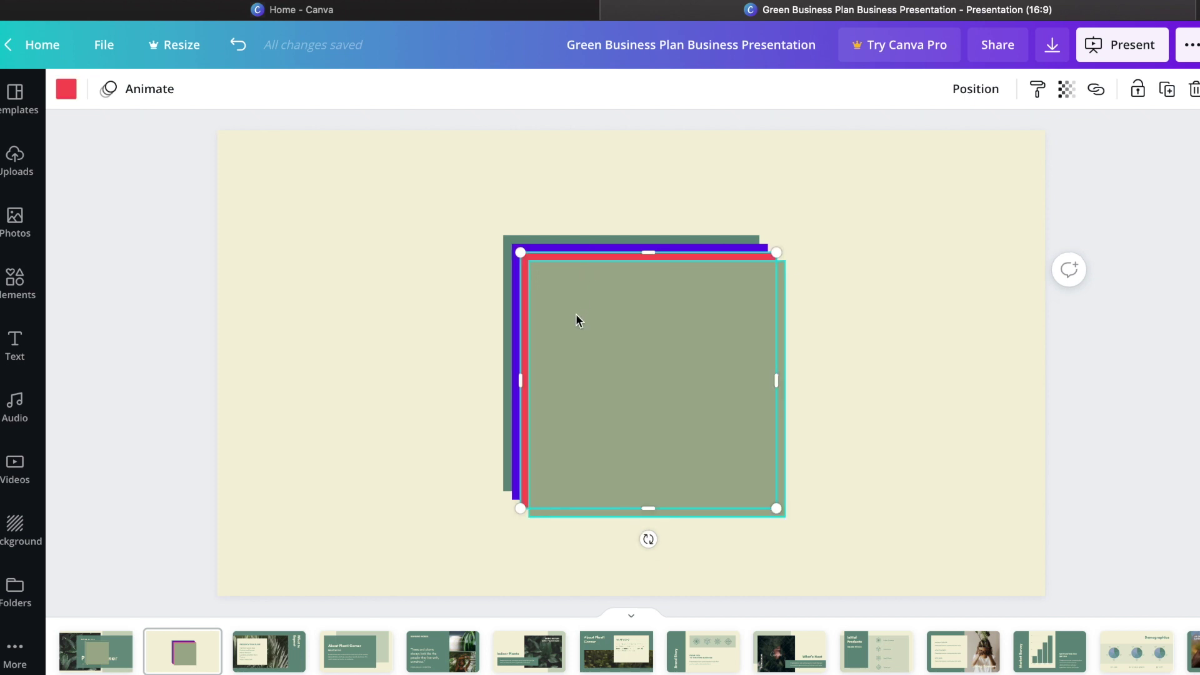
left_click(576, 320, "alt")
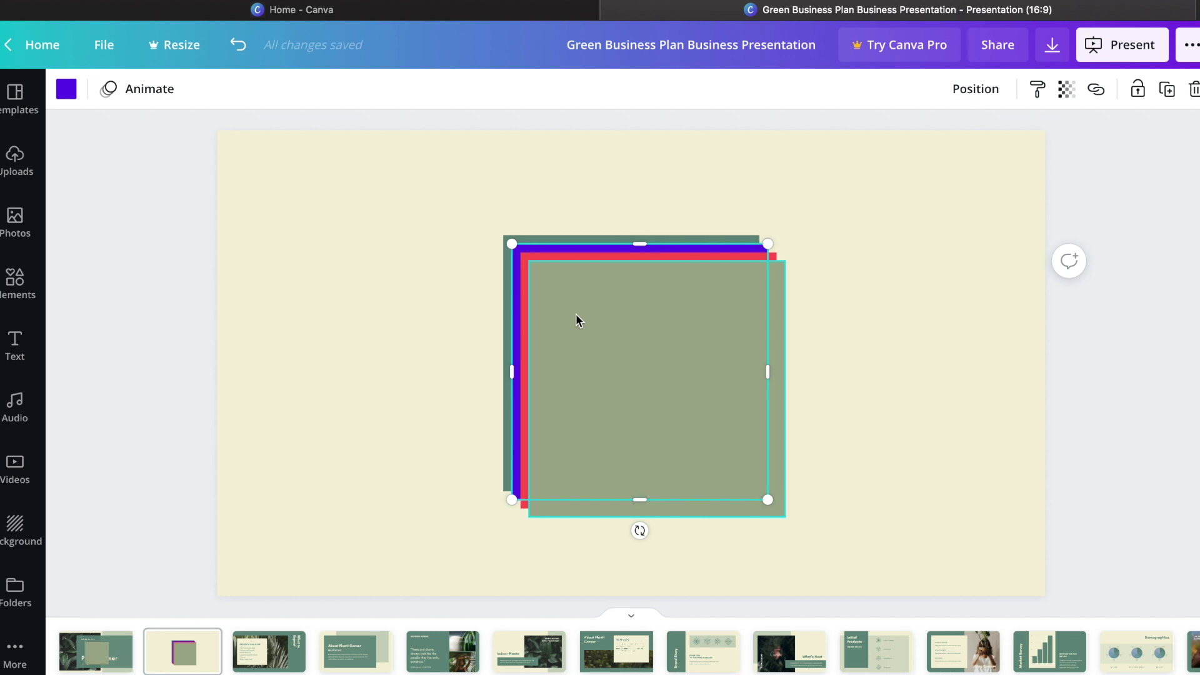
left_click(575, 315, "alt")
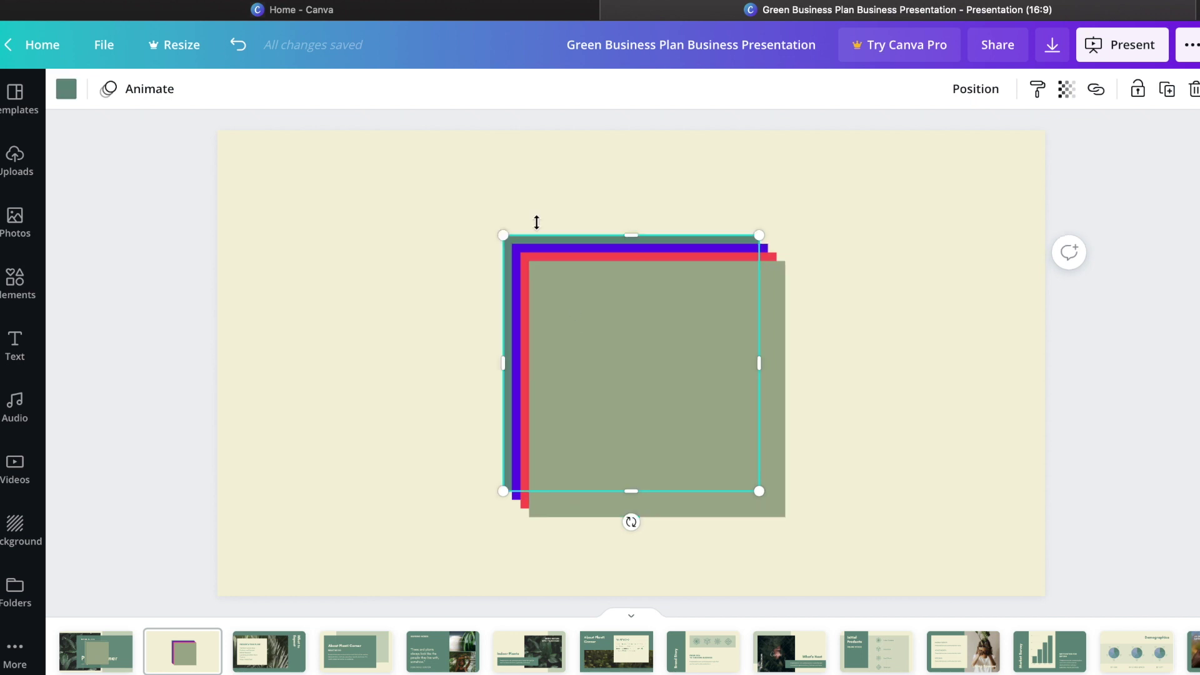
Recolour the back square cream using the document colours
left_click(67, 90)
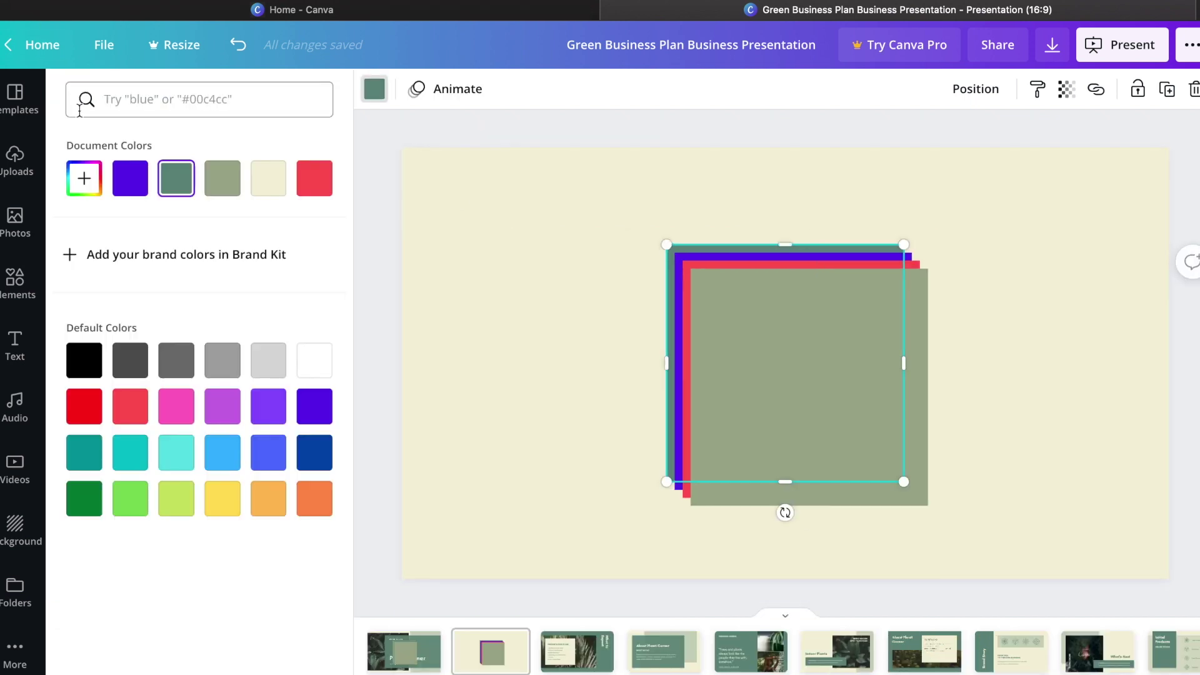
left_click(139, 181)
left_click(183, 180)
left_click(262, 183)
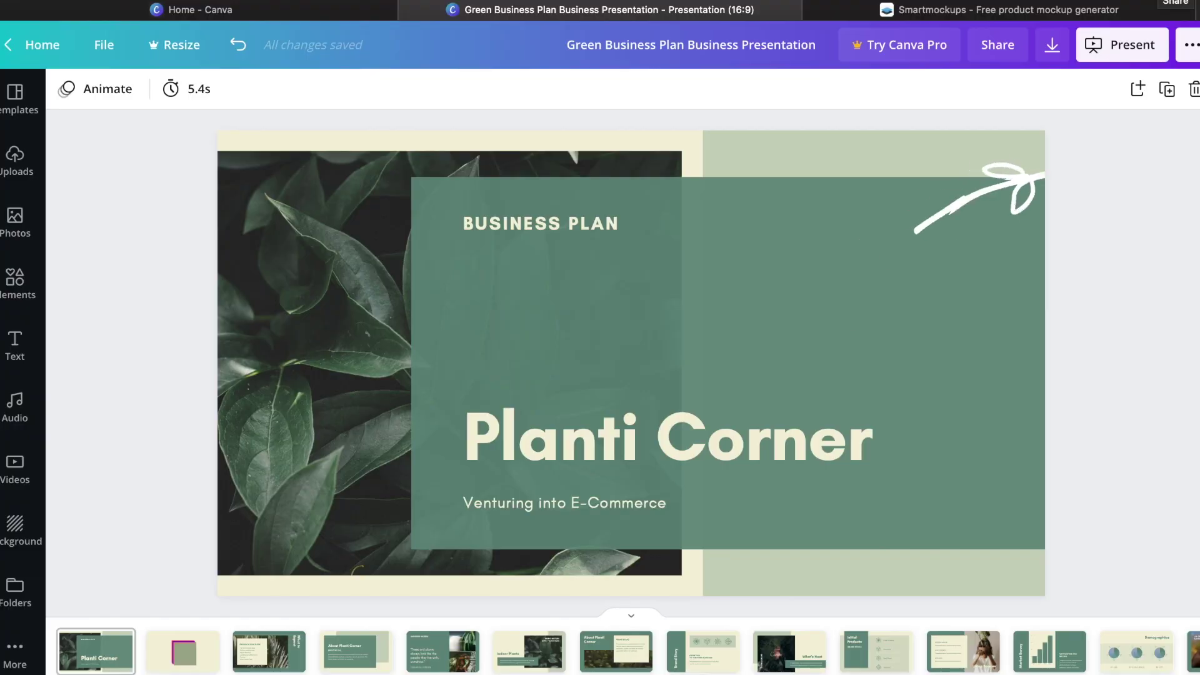
Send the deck to Smartmockups from the share menu's app list
mouse_move(960, 6)
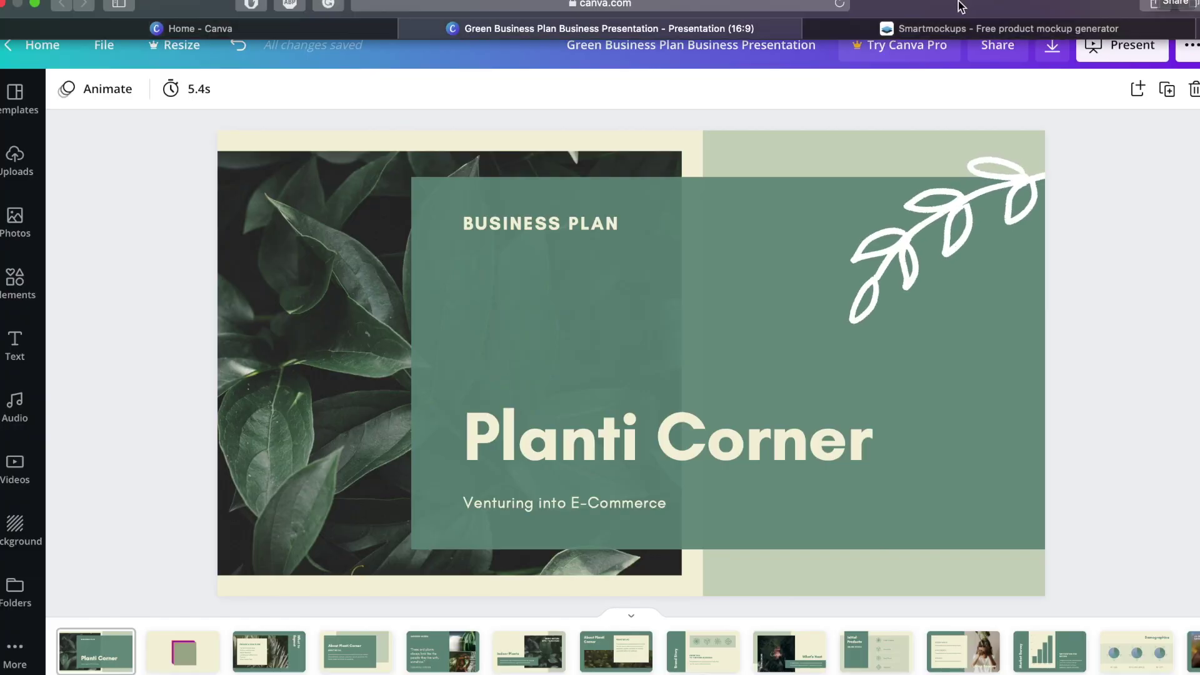
left_click(1191, 47)
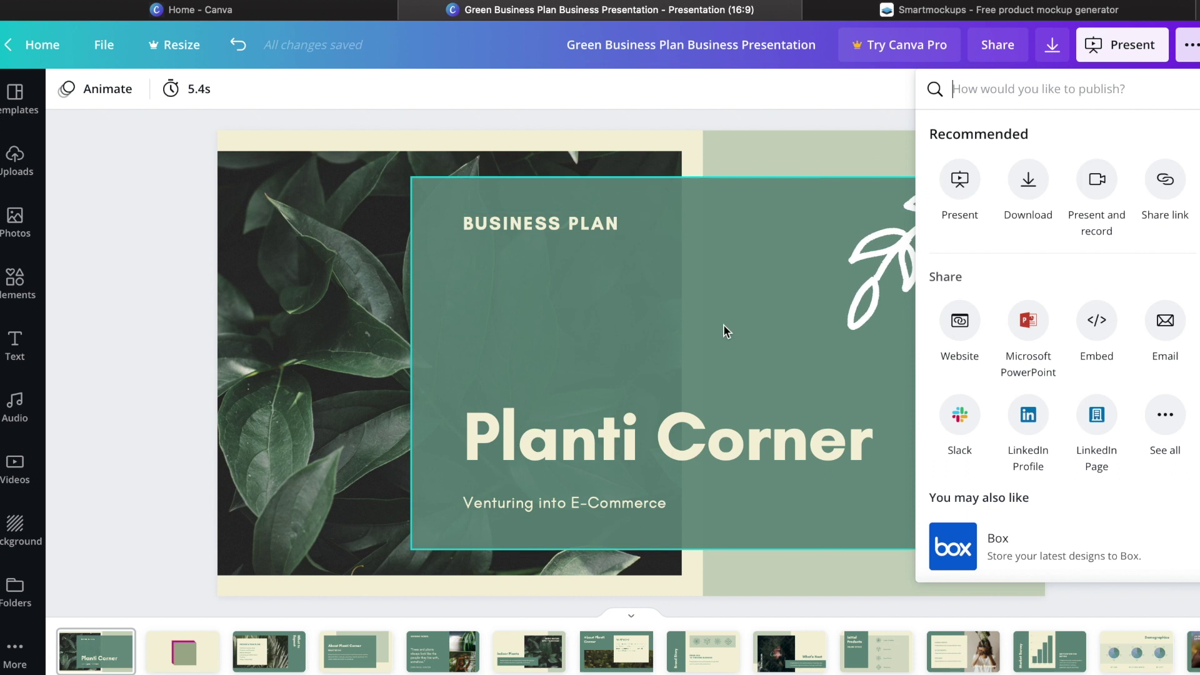
scroll(1117, 450, "down", 10)
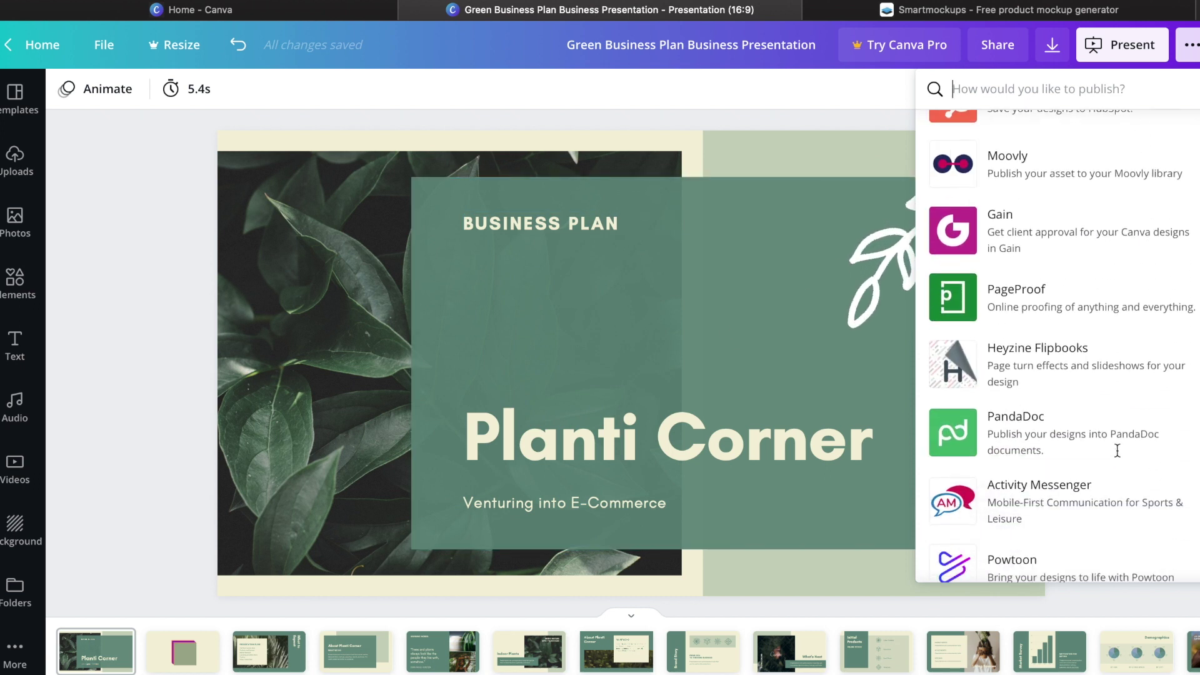
scroll(1116, 450, "down", 4)
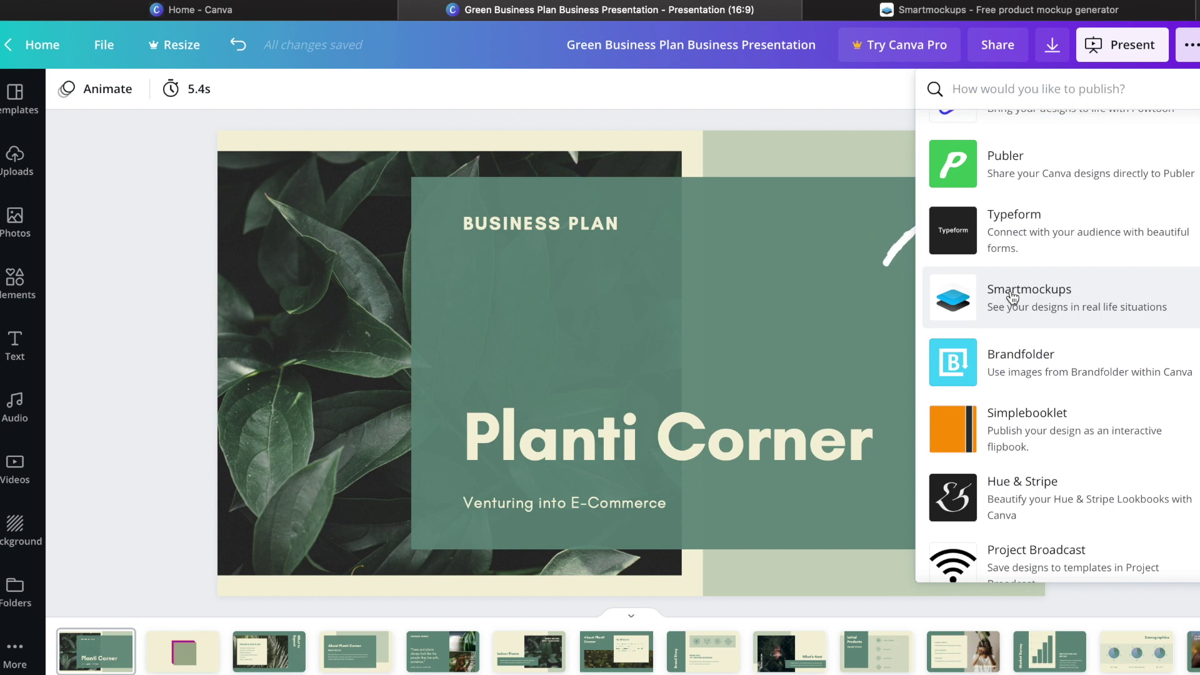
left_click(1012, 297)
Scroll through the Smartmockups feature page to look it over
scroll(599, 261, "down", 2)
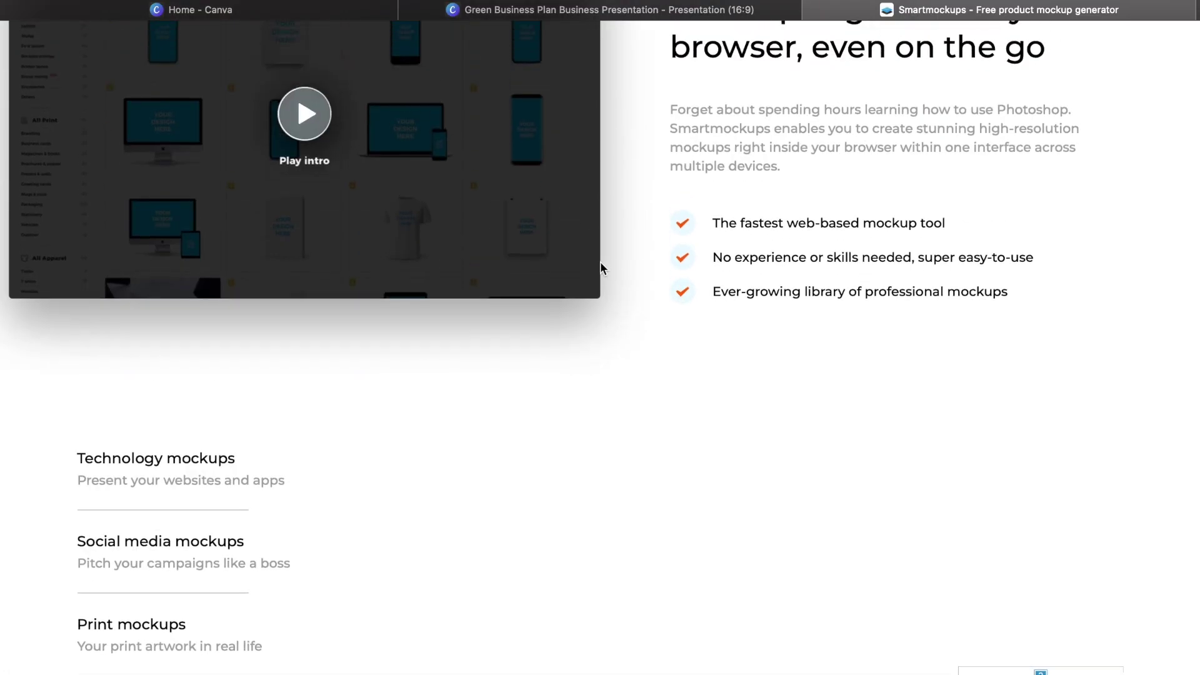
scroll(600, 262, "up", 5)
scroll(600, 261, "down", 4)
scroll(600, 262, "down", 5)
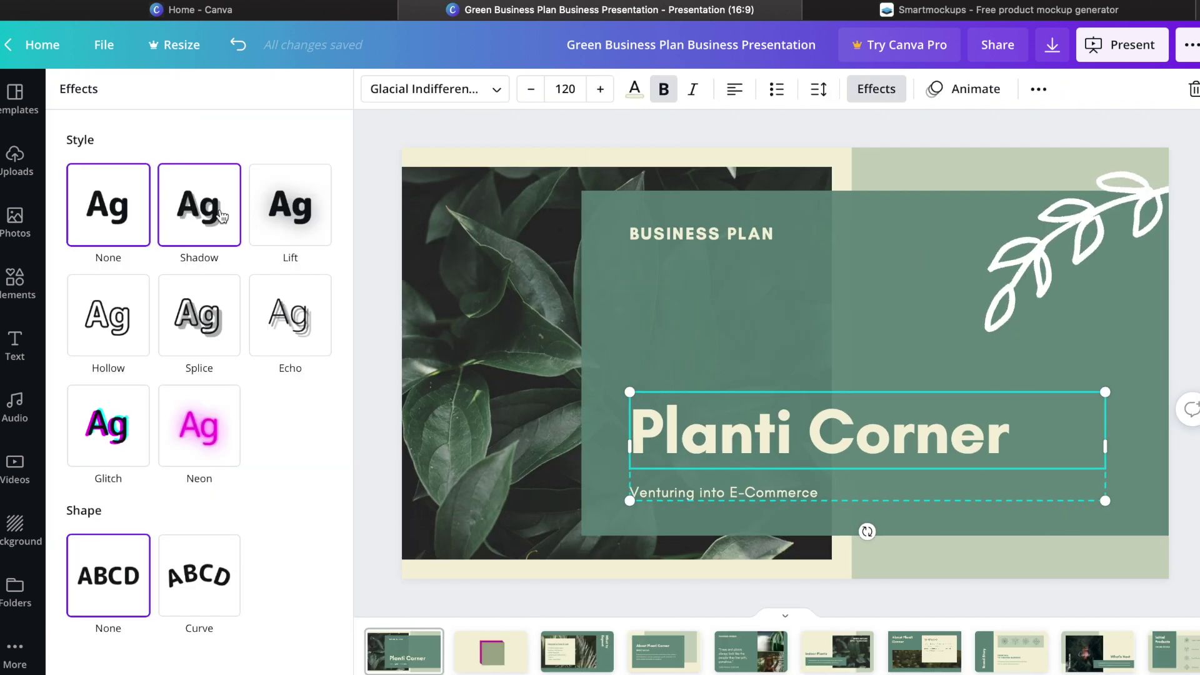
Give the Planti Corner title a dark purple shadow at direction -117
left_click(199, 206)
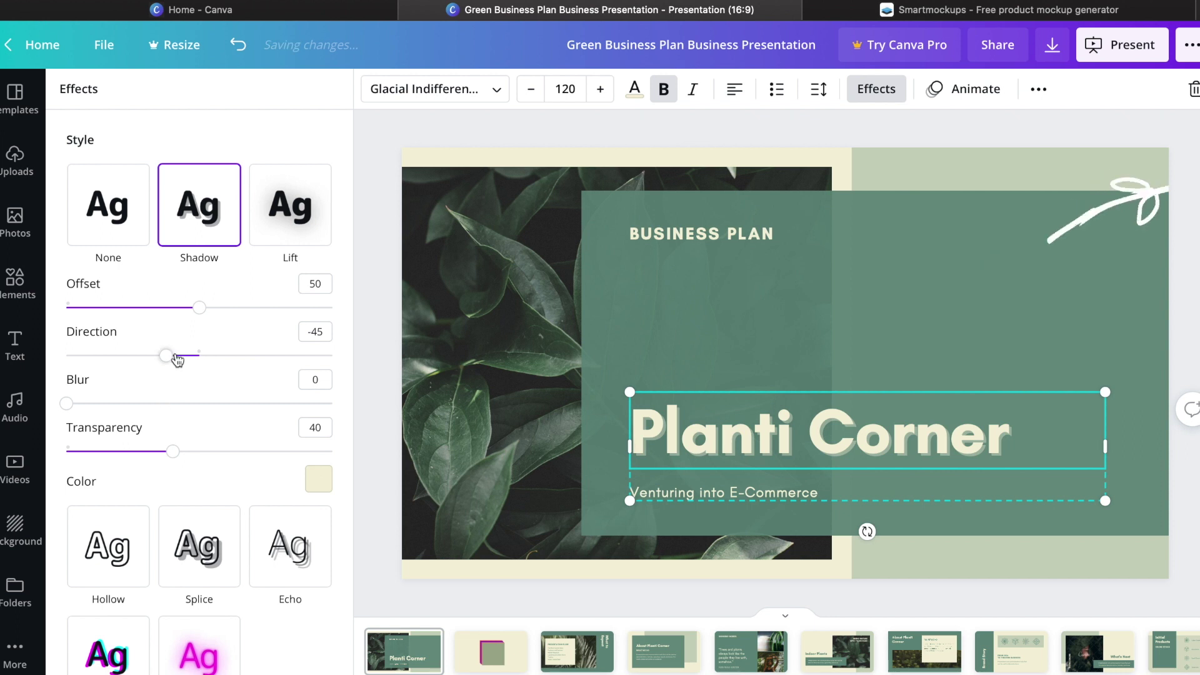
left_click_drag(178, 360, 113, 355)
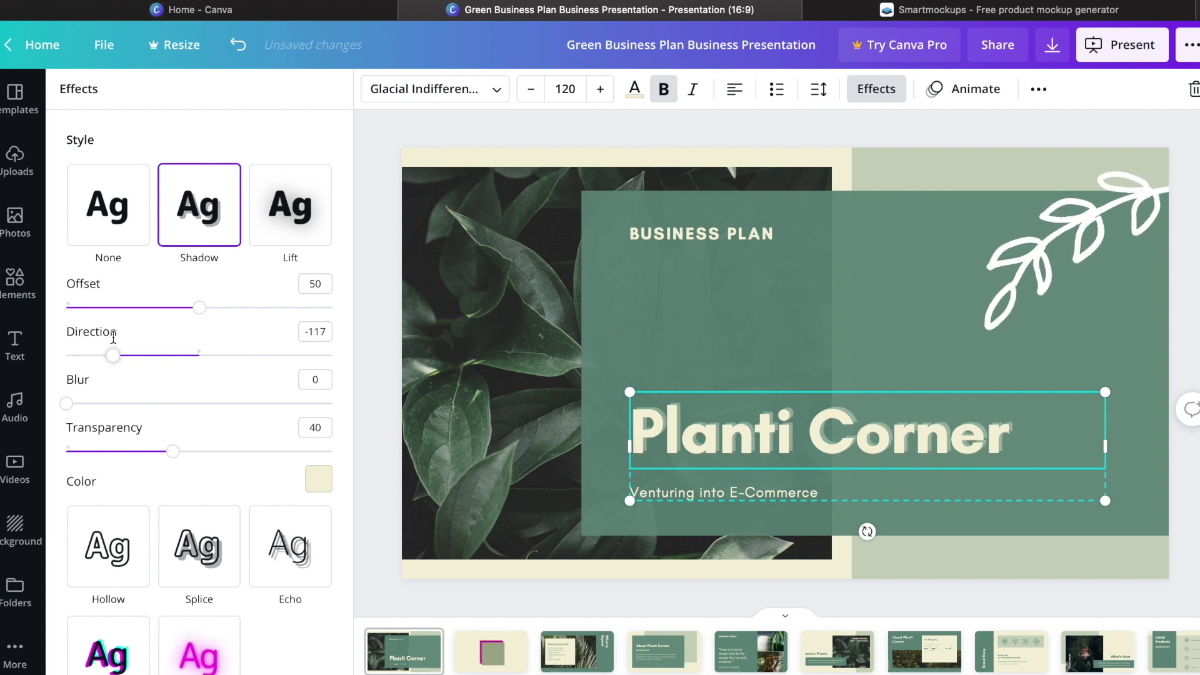
left_click(319, 478)
left_click(296, 343)
scroll(312, 530, "down", 3)
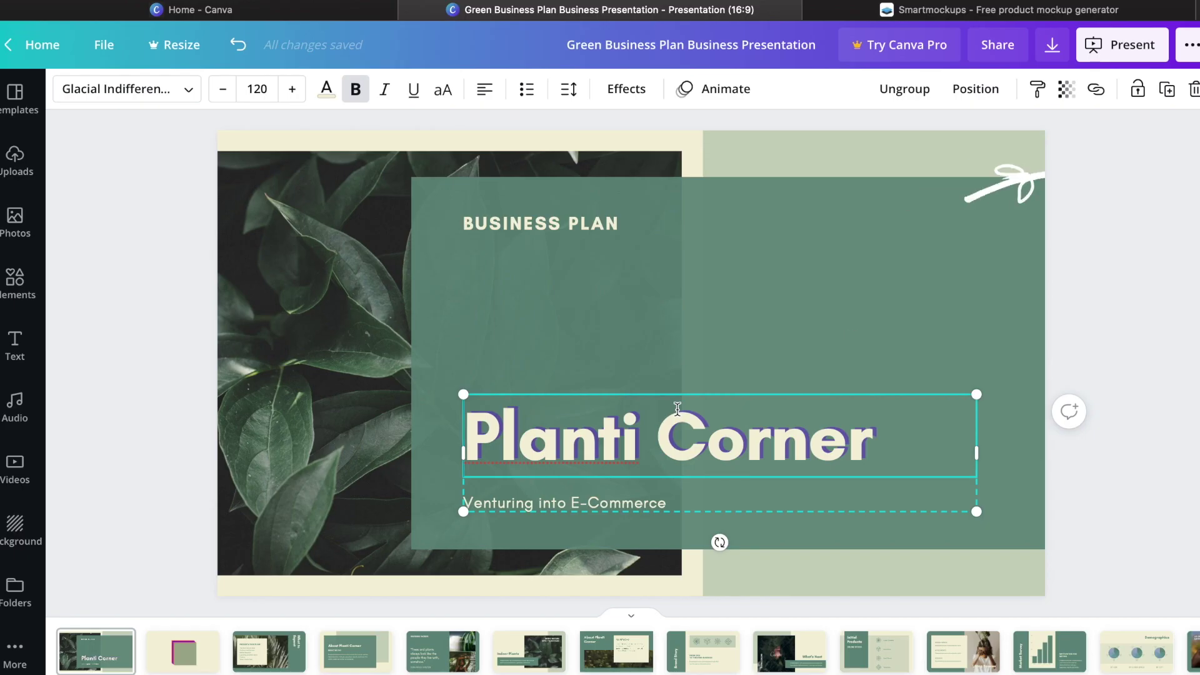
Nudge the title group slightly higher on the slide with the arrow keys
key("Up")
key("Up")
key("Up")
key("Up")
key("Up")
key("Up")
key("Up")
key("Up")
key("Up")
key("Up")
key("Up")
key("Up")
key("Up")
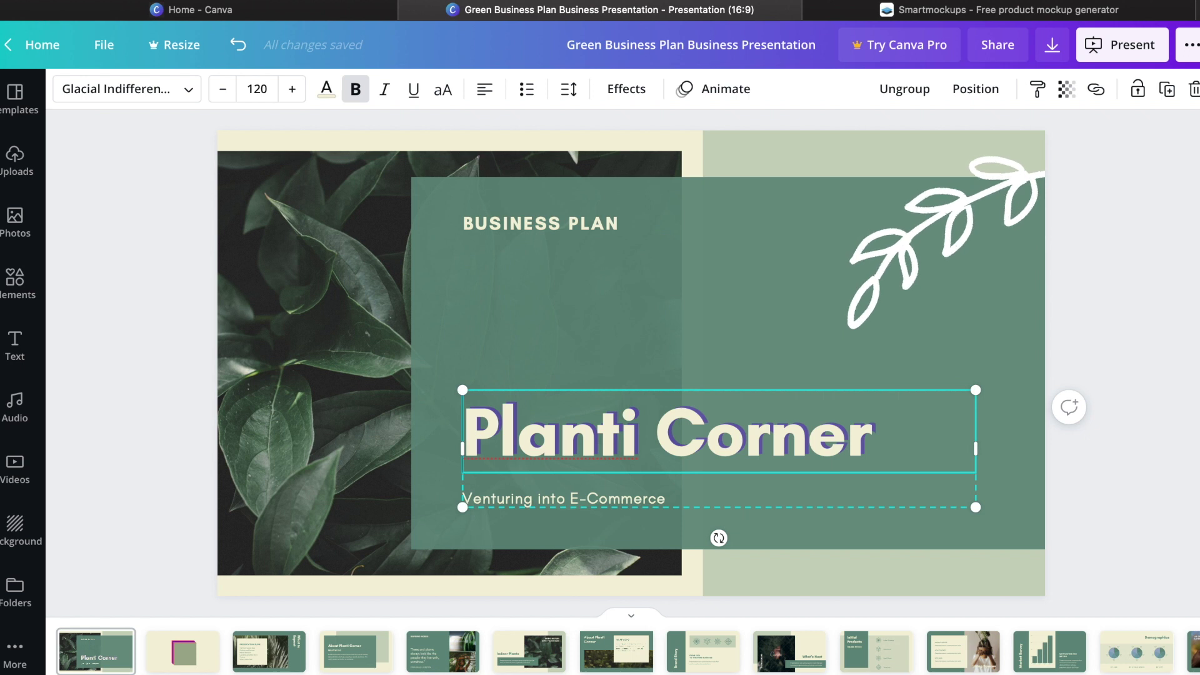
key("shift+Up")
key("shift+Up")
key("shift+Up")
key("shift+Up")
key("shift+Up")
key("shift+Up")
key("shift+Up")
key("shift+Up")
key("shift+Up")
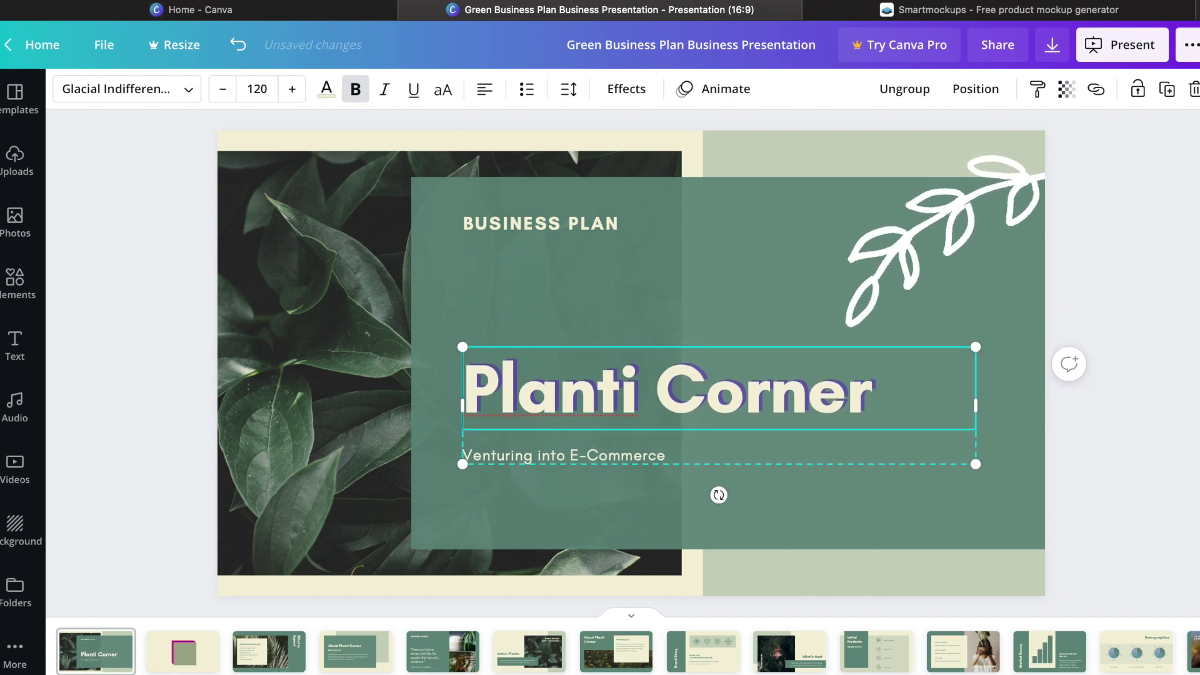
key("shift+Up")
key("shift+Up")
key("shift+Up")
key("shift+Right")
key("shift+Down")
key("shift+Down")
key("shift+Down")
key("shift+Down")
key("shift+Down")
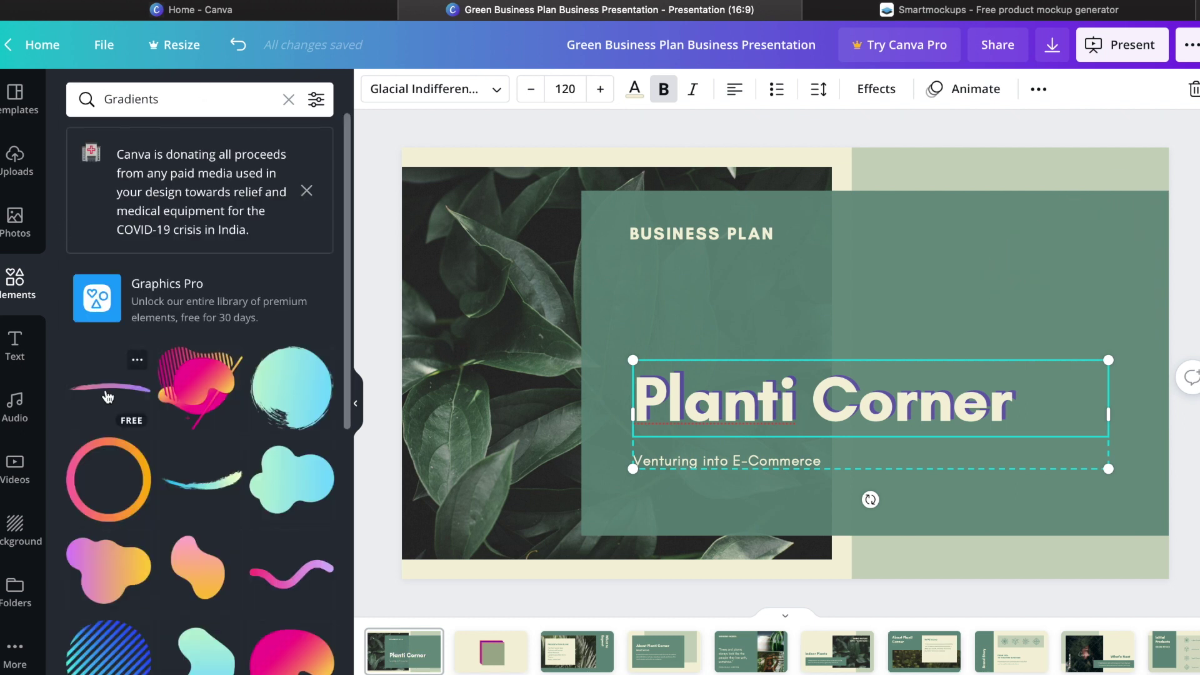
scroll(107, 397, "down", 5)
Place a gradient square on the slide and stretch it to cover the whole slide
left_click_drag(192, 400, 622, 296)
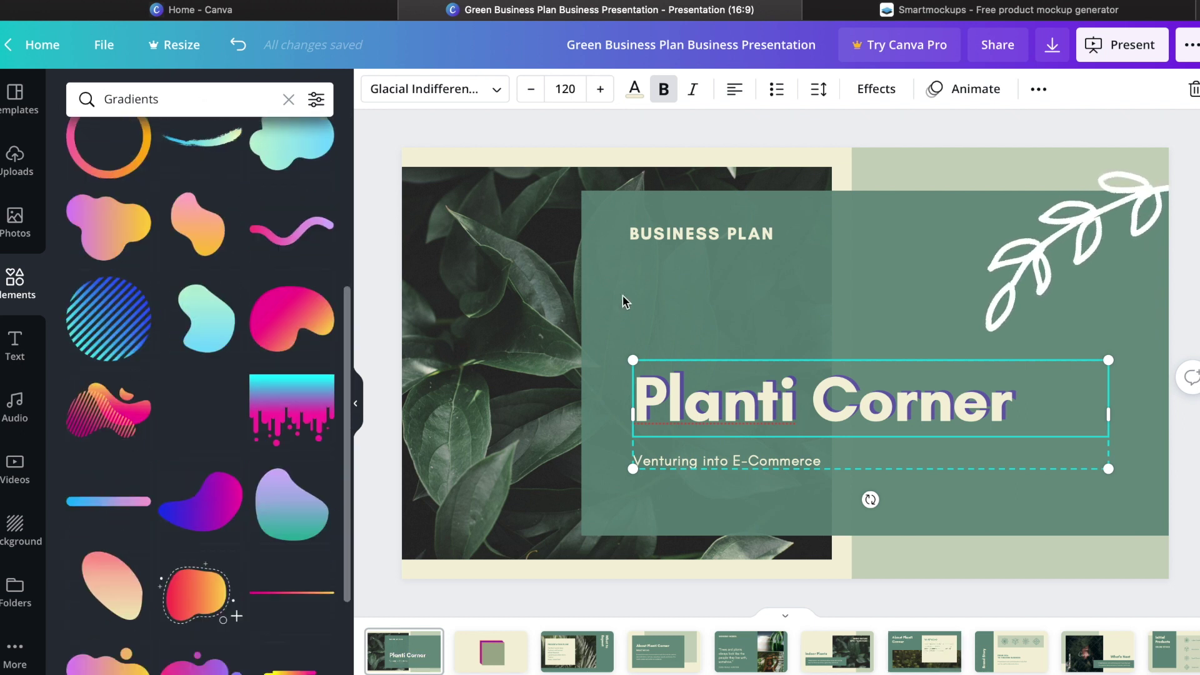
left_click_drag(576, 259, 393, 75)
left_click_drag(714, 396, 1049, 581)
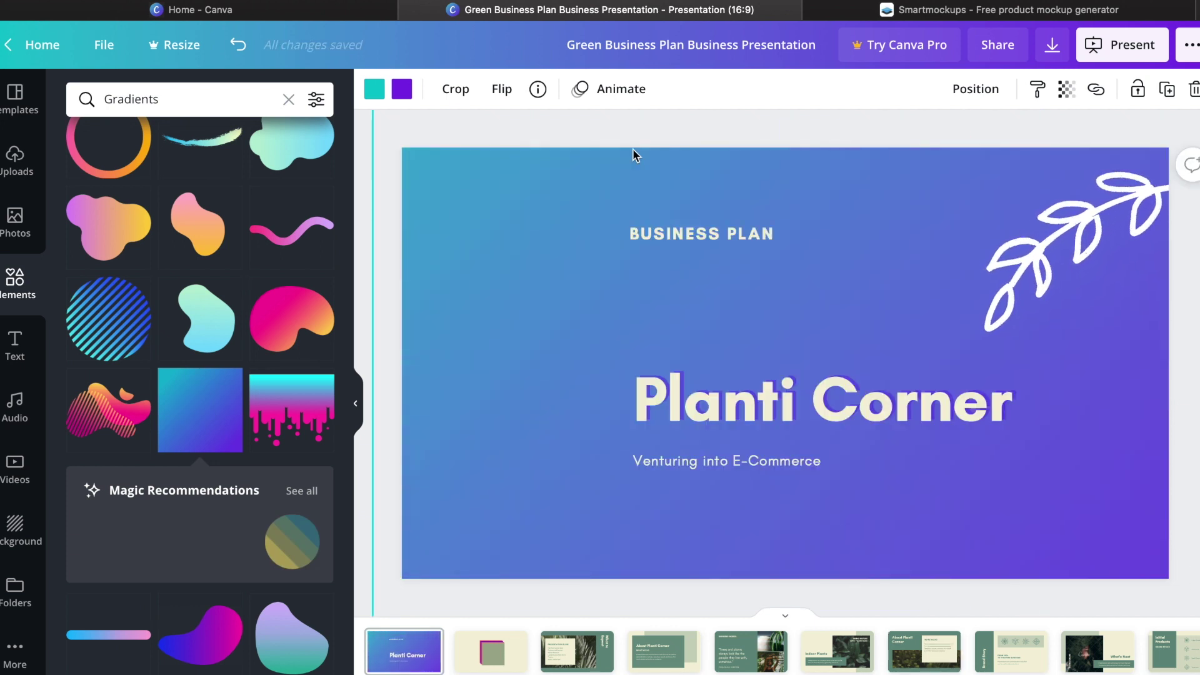
Set the gradient colours to grey-green and purple, then flip it horizontally
left_click(375, 91)
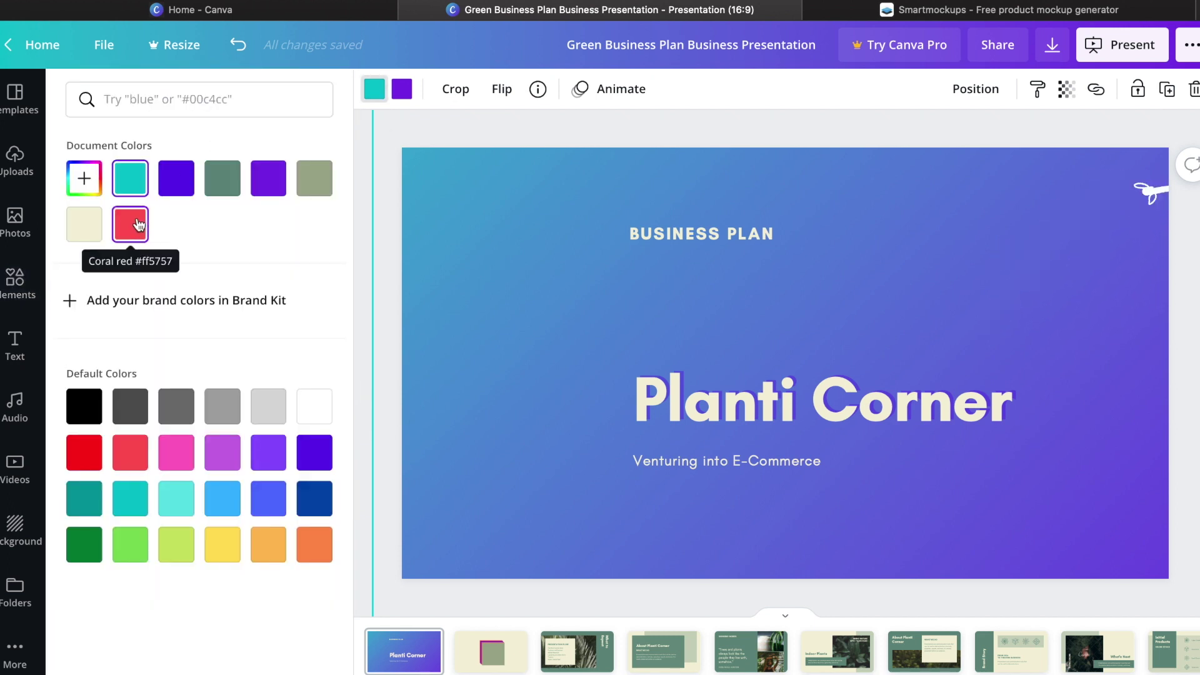
left_click(222, 175)
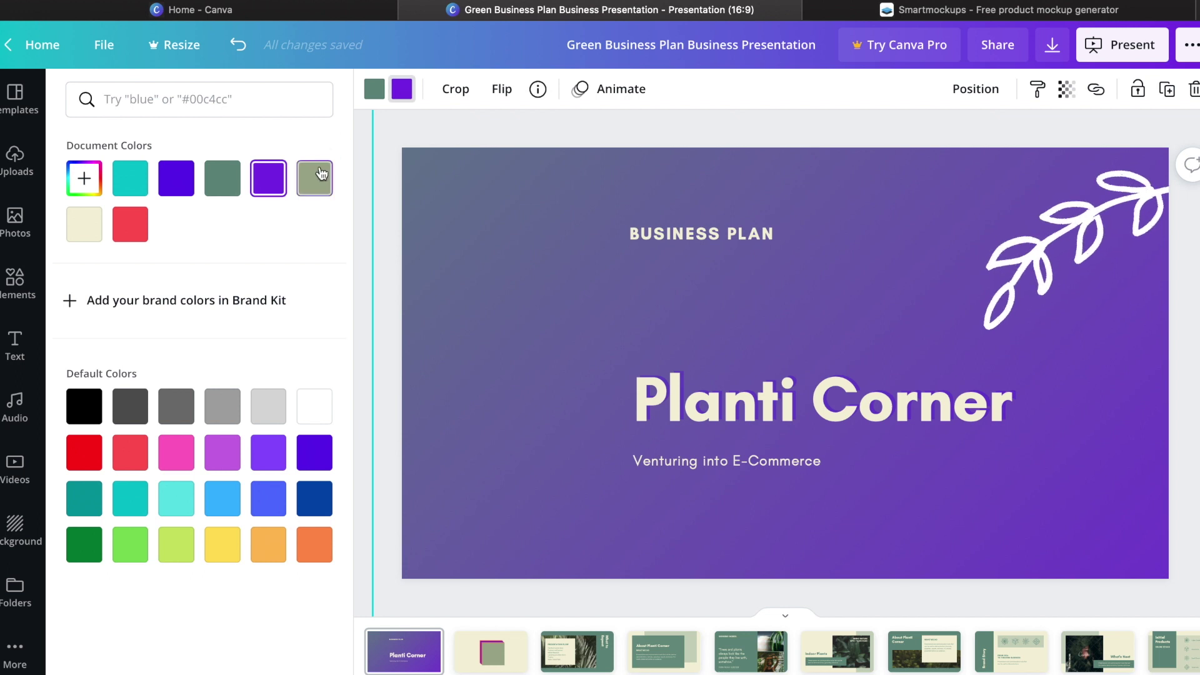
left_click(319, 177)
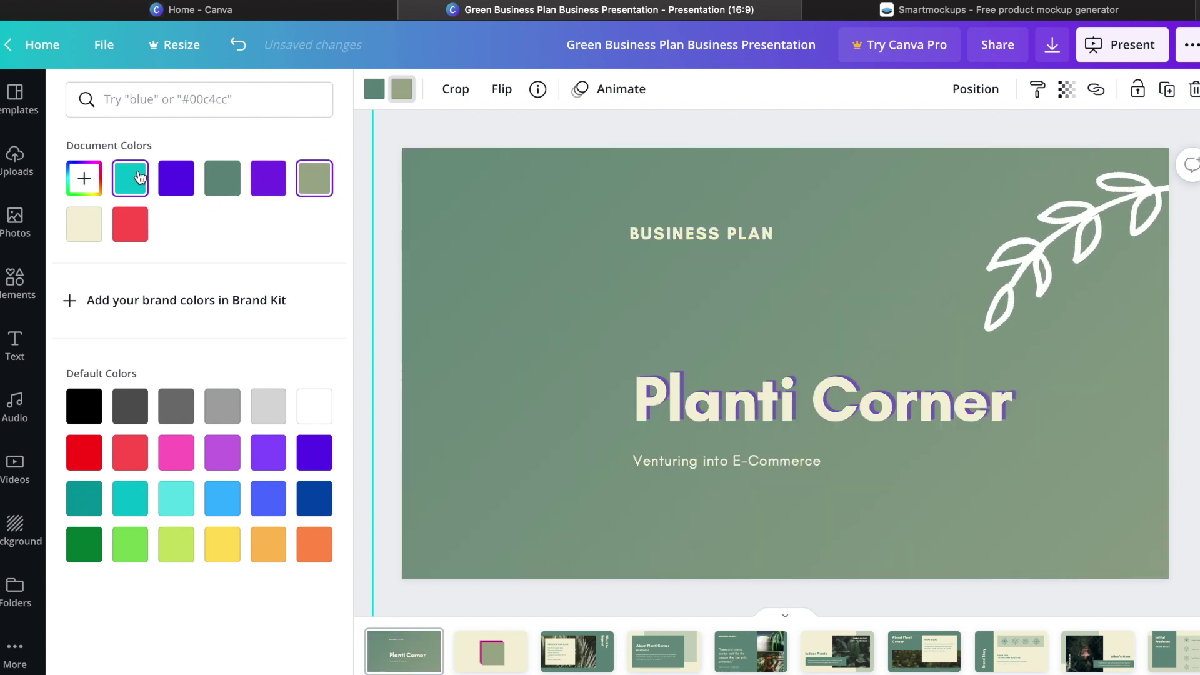
left_click(276, 186)
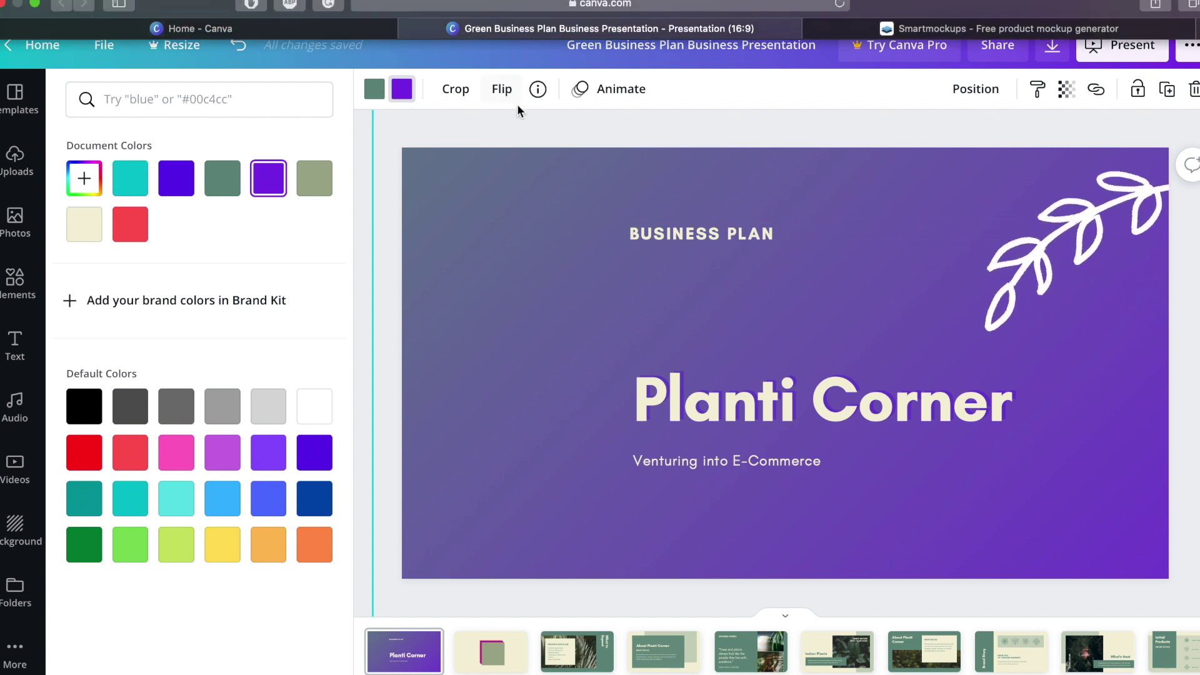
left_click(500, 88)
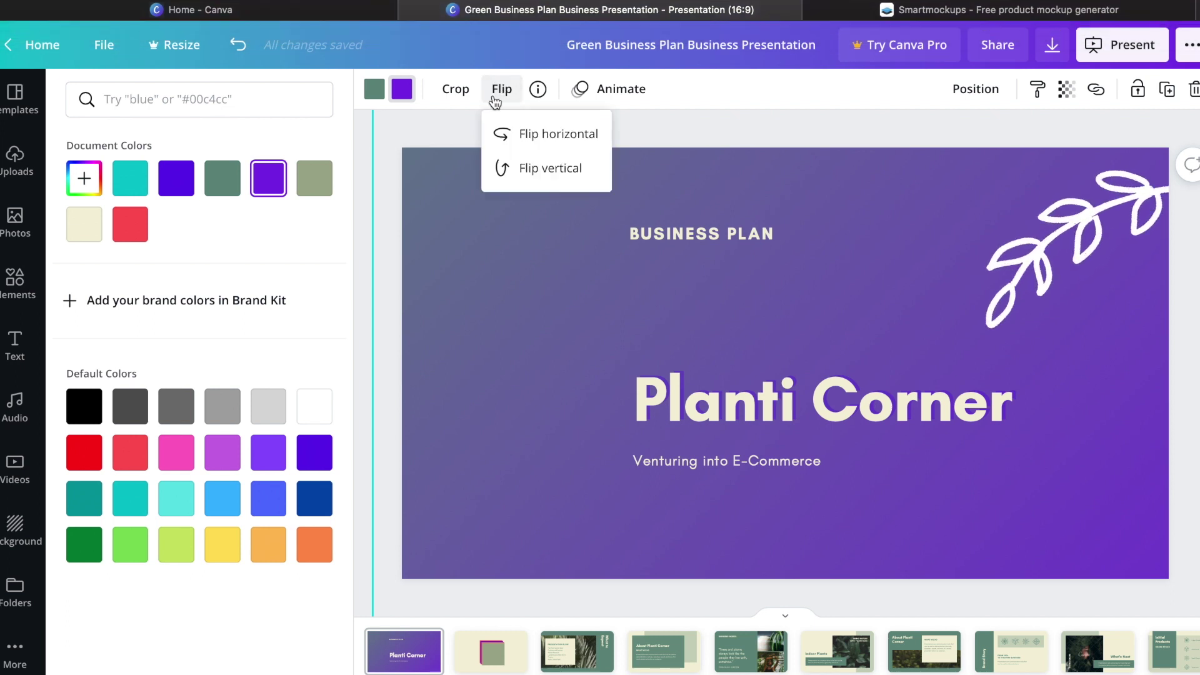
left_click(511, 138)
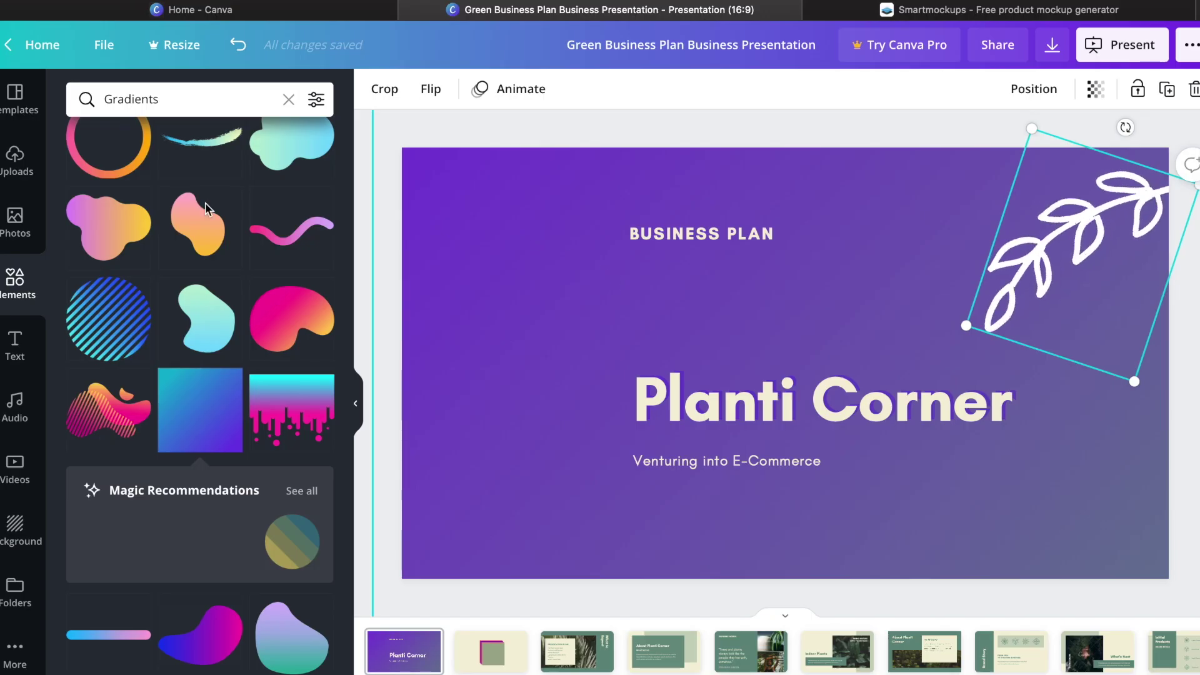
Add a paragraph text box reading 'zfya' above Planti Corner and enlarge it to size 102
left_click(17, 339)
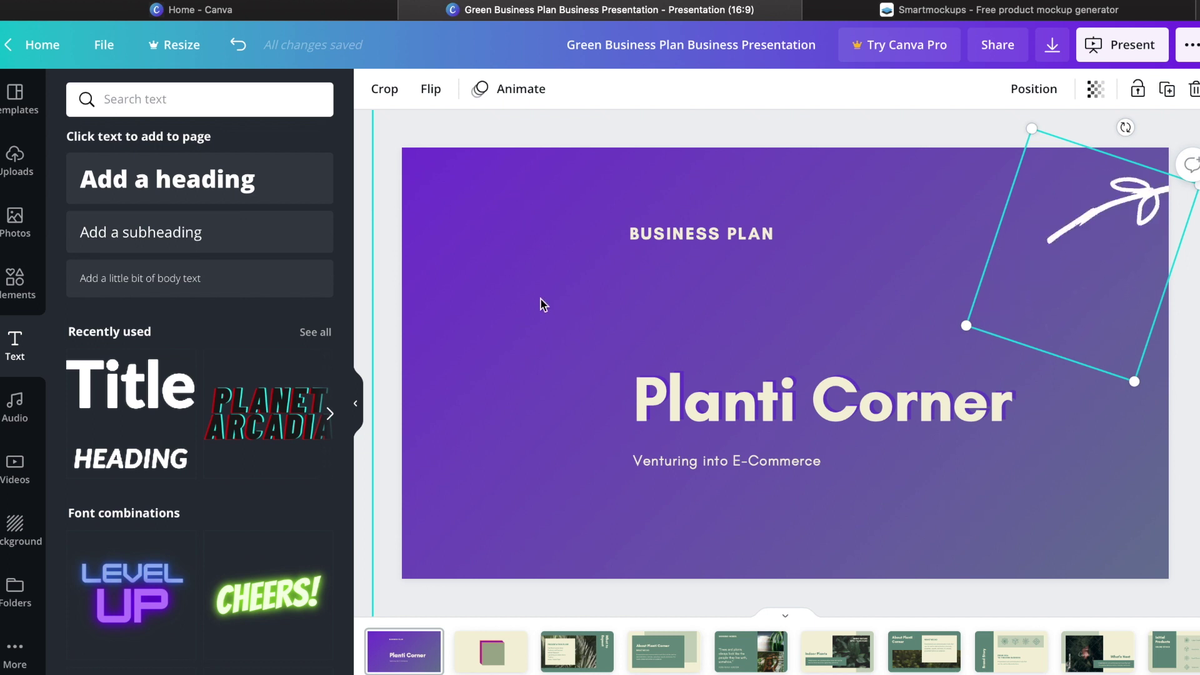
key("t")
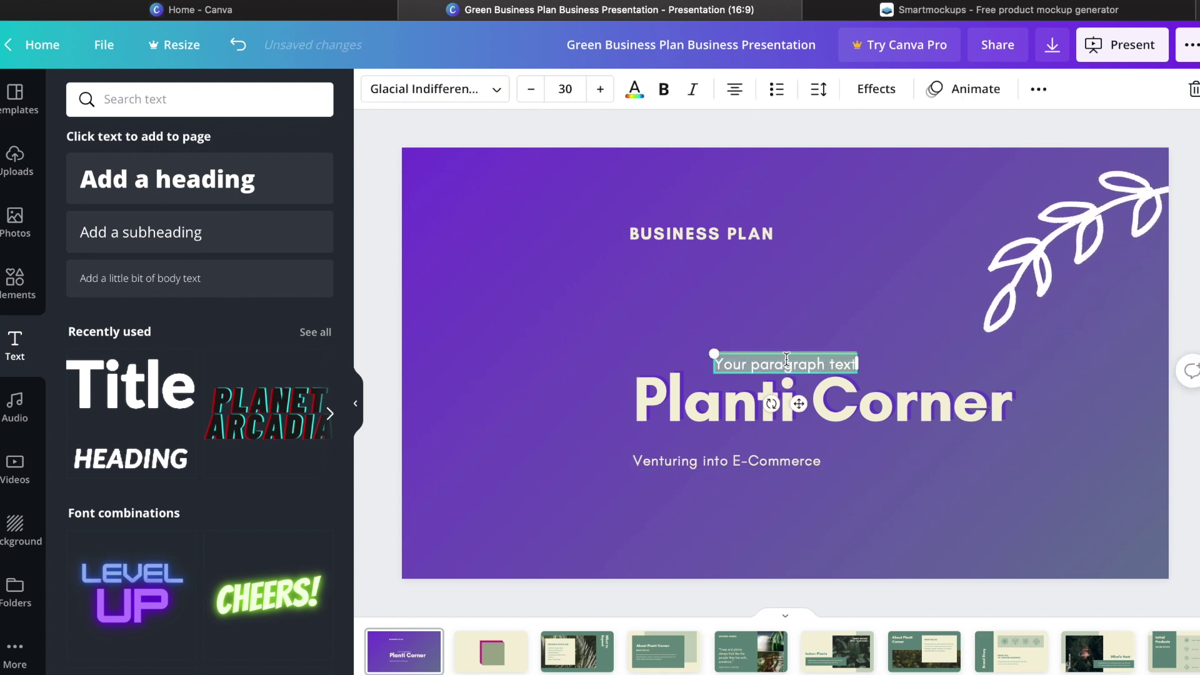
type("zfyauay")
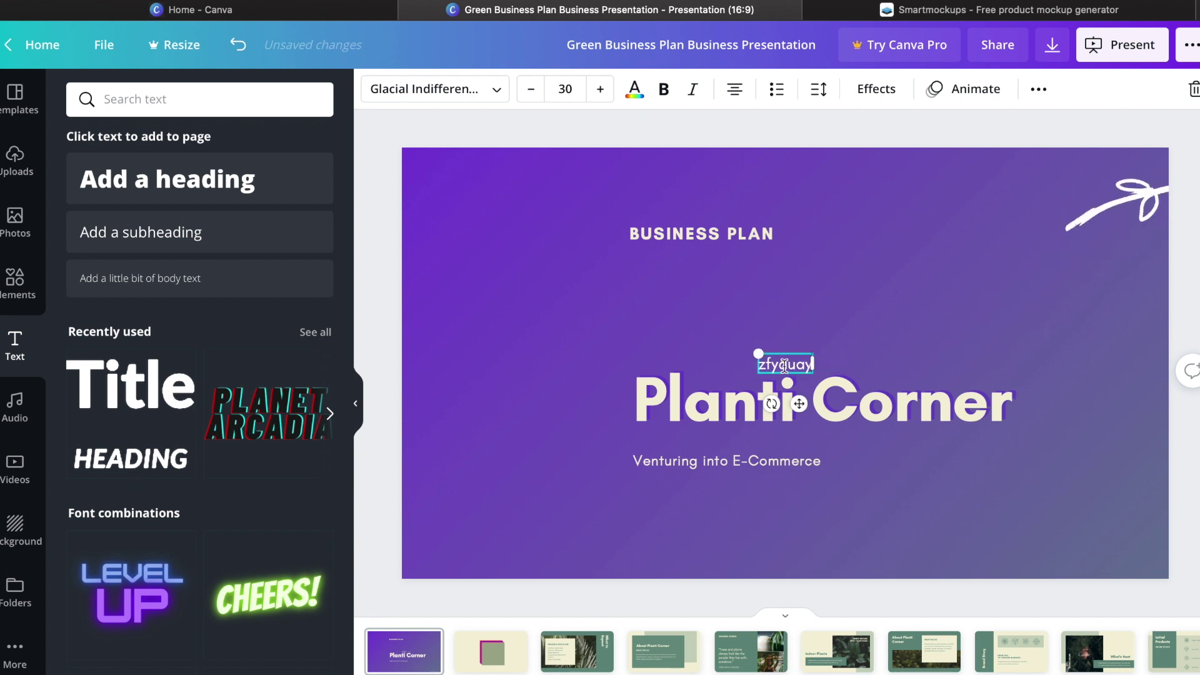
left_click_drag(758, 353, 629, 308)
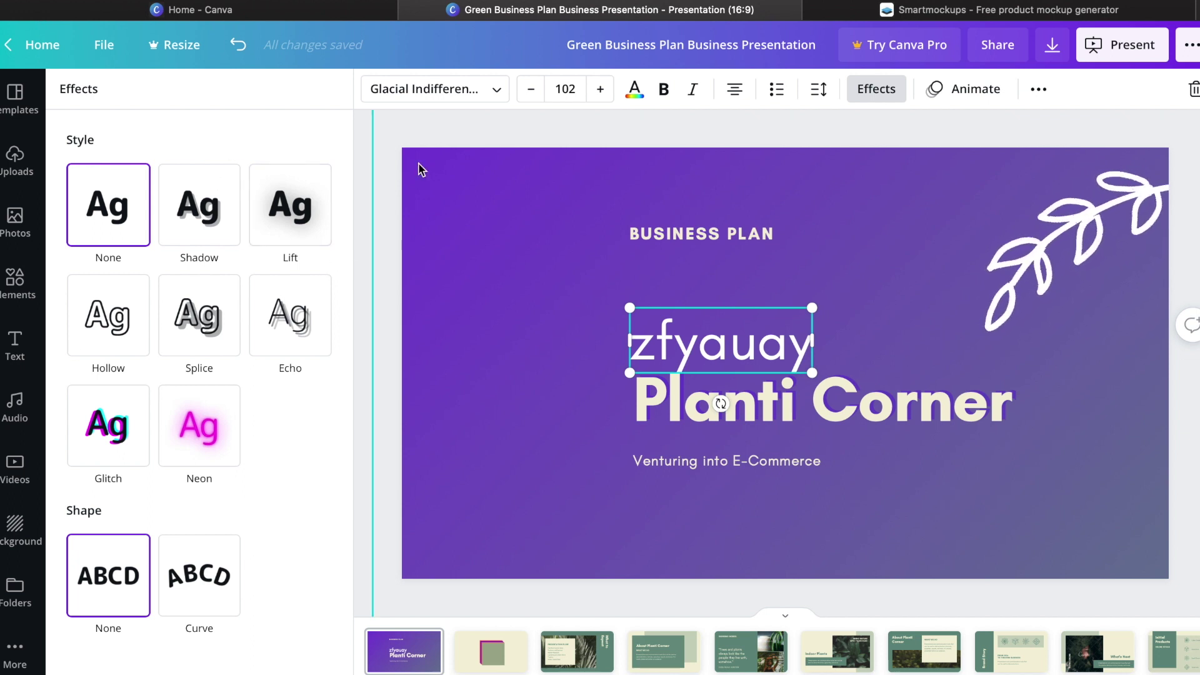
left_click(634, 93)
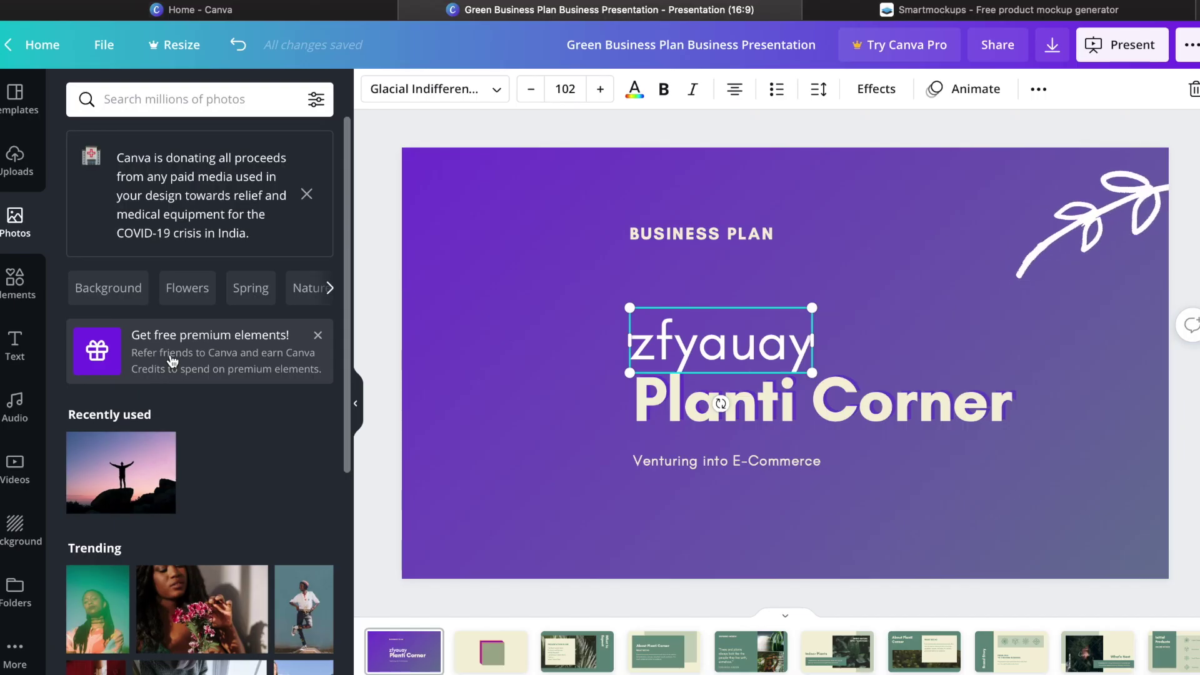
Upload Neutral-512.png onto the title slide and place it in the top-left corner
left_click(16, 158)
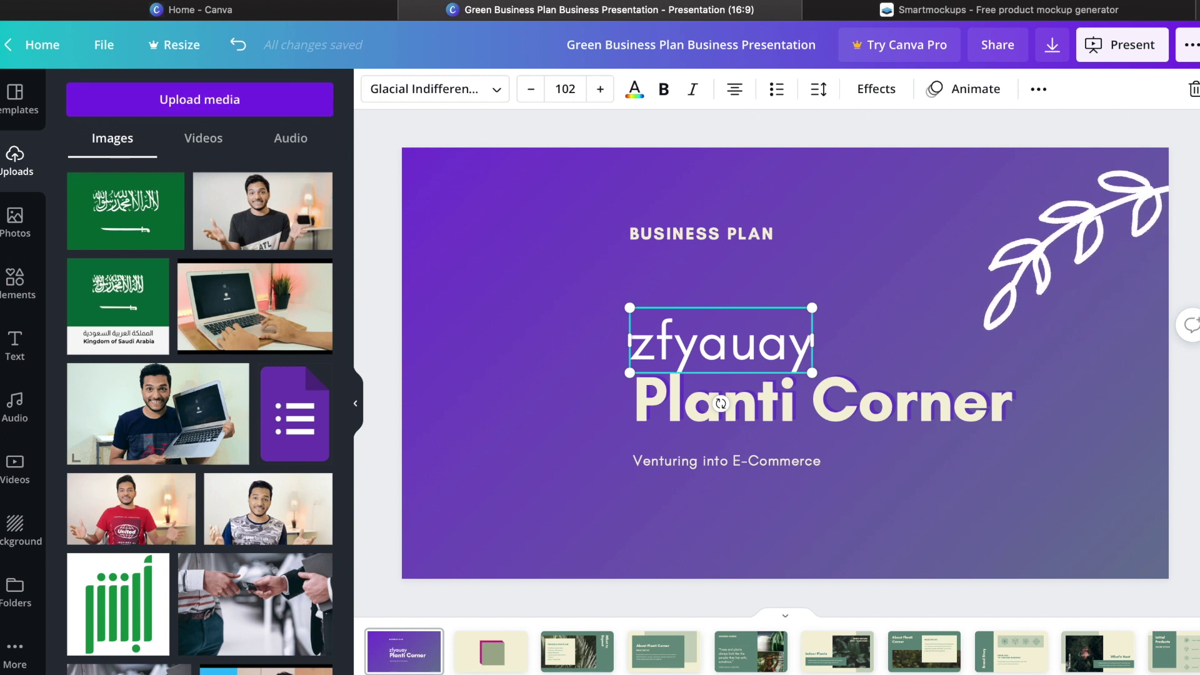
left_click(675, 670)
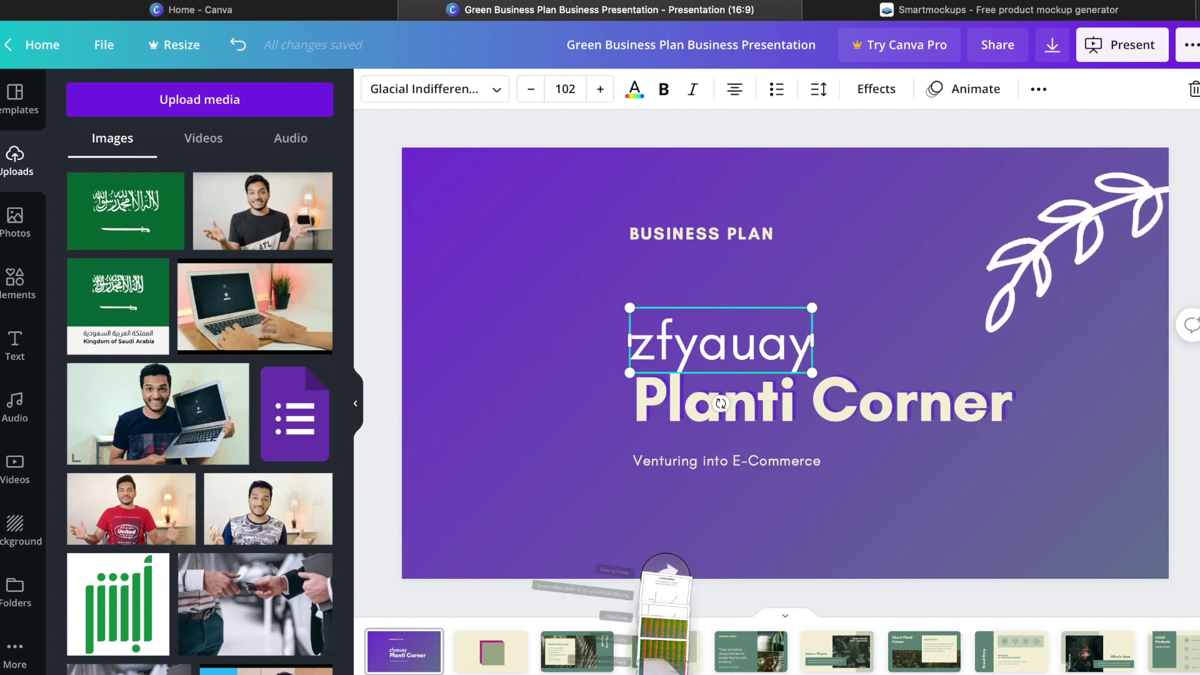
left_click_drag(671, 515, 585, 276)
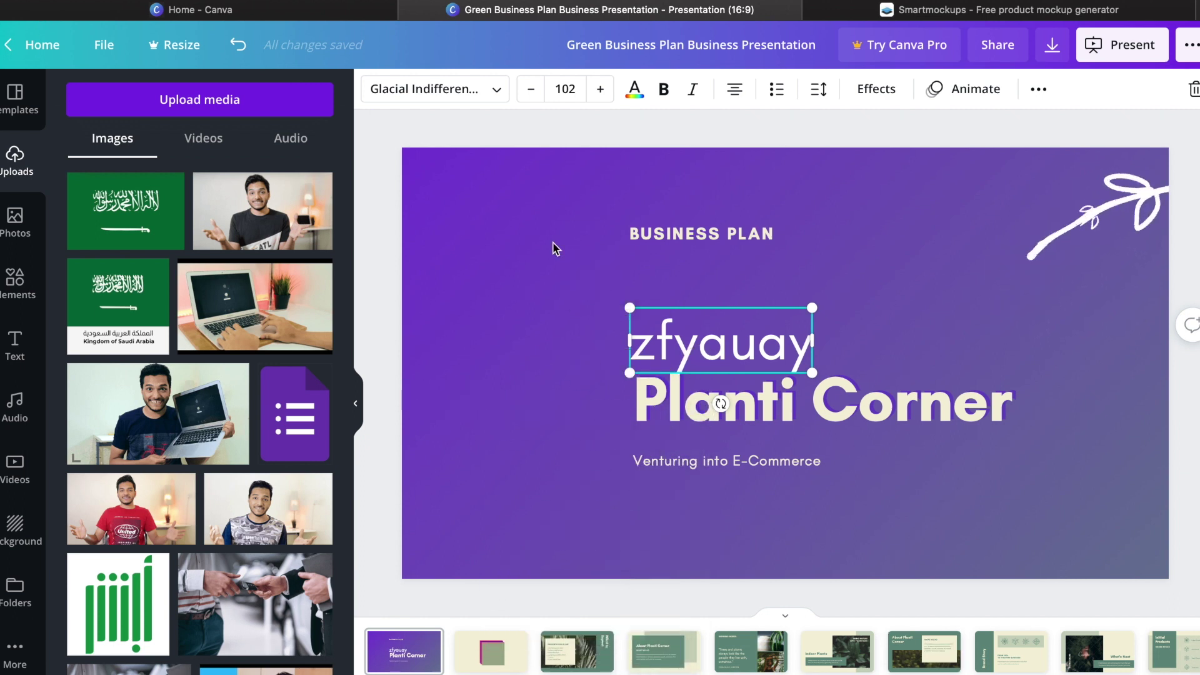
left_click(355, 403)
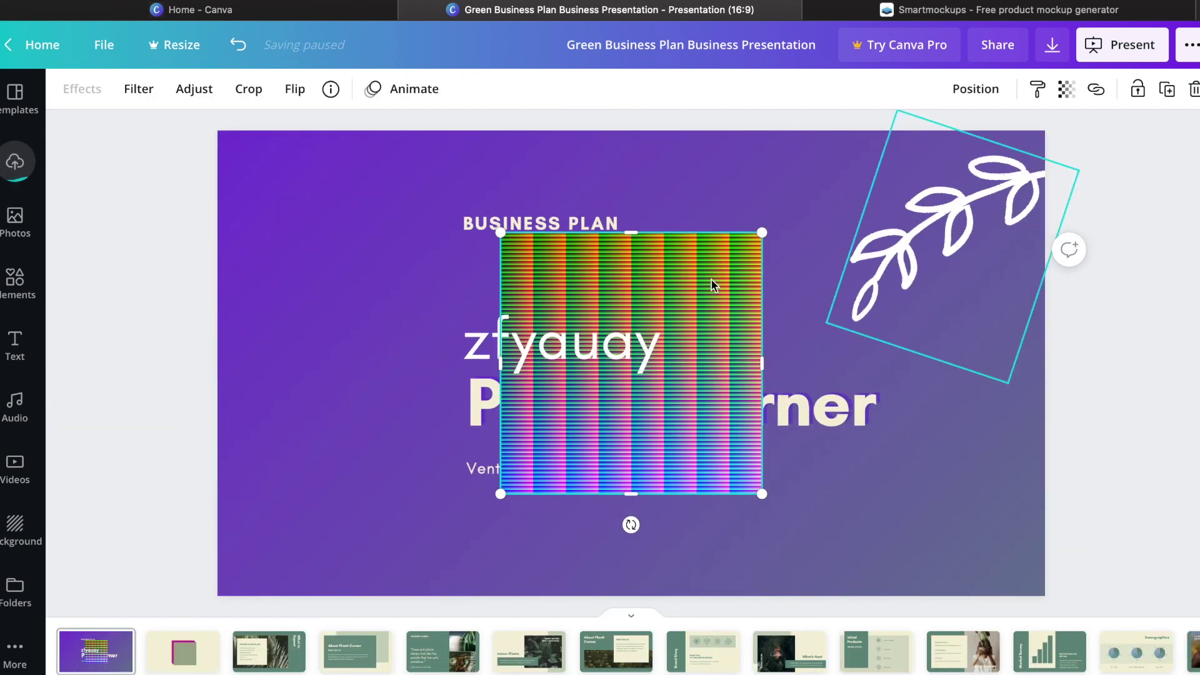
left_click_drag(711, 296, 345, 170)
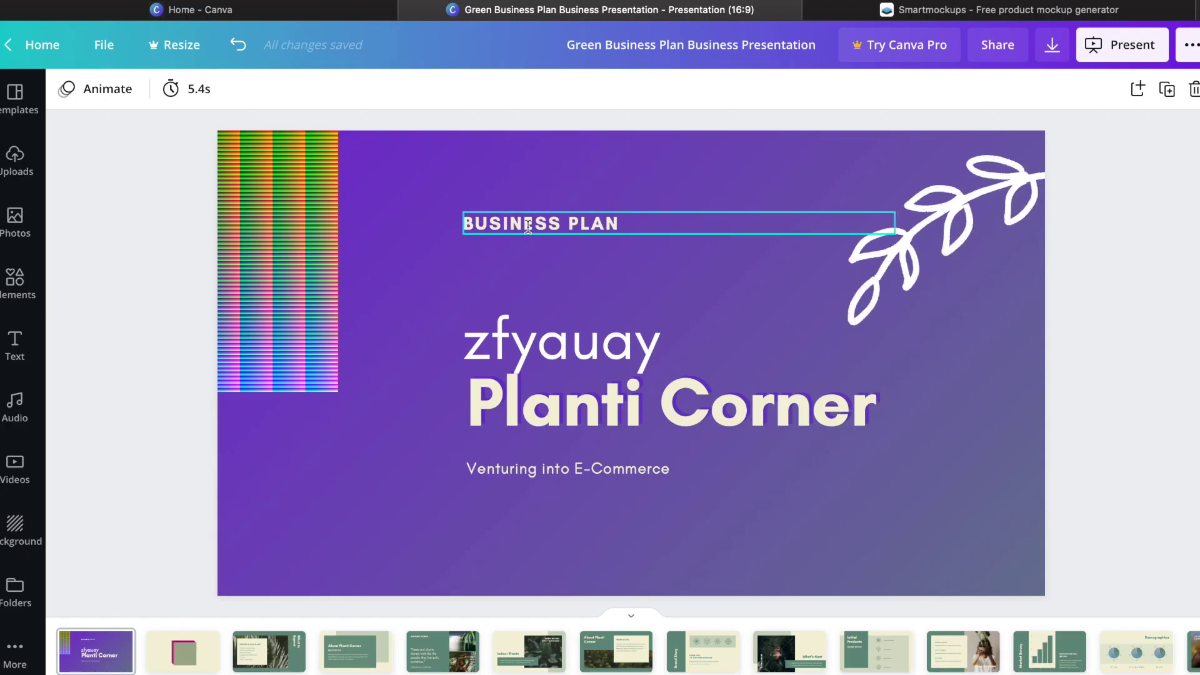
Alt-drag a duplicate of the BUSINESS PLAN heading to sit below the original
left_click_drag(528, 226, 701, 321)
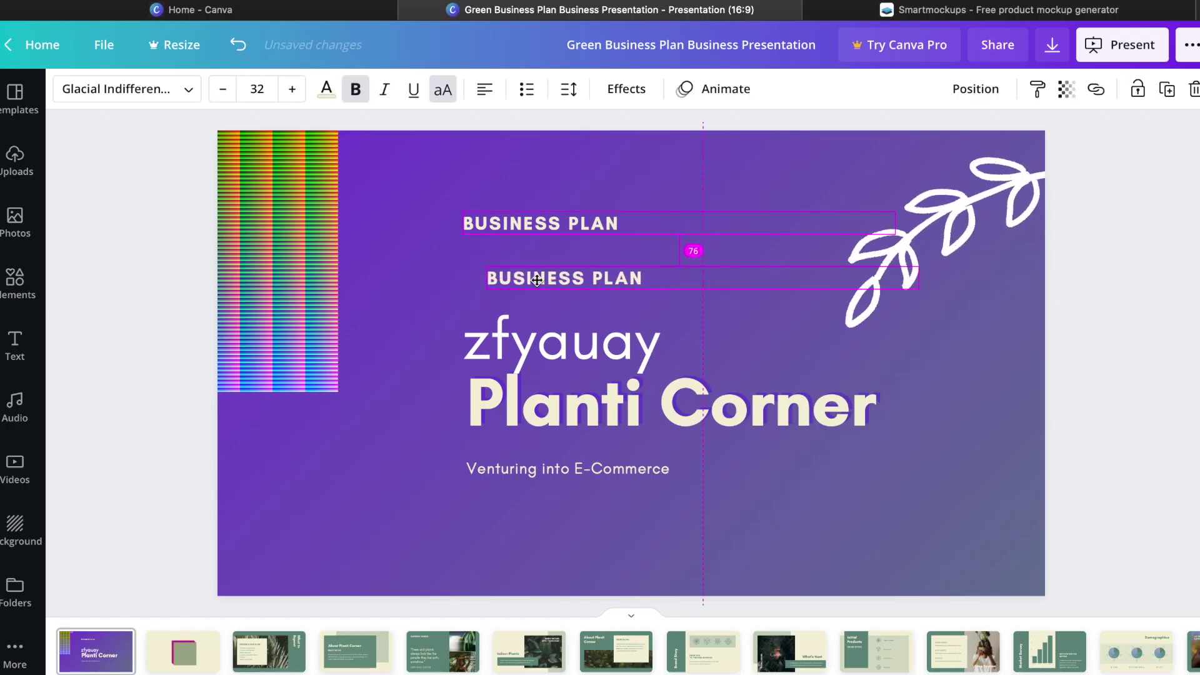
left_click_drag(536, 280, 507, 274)
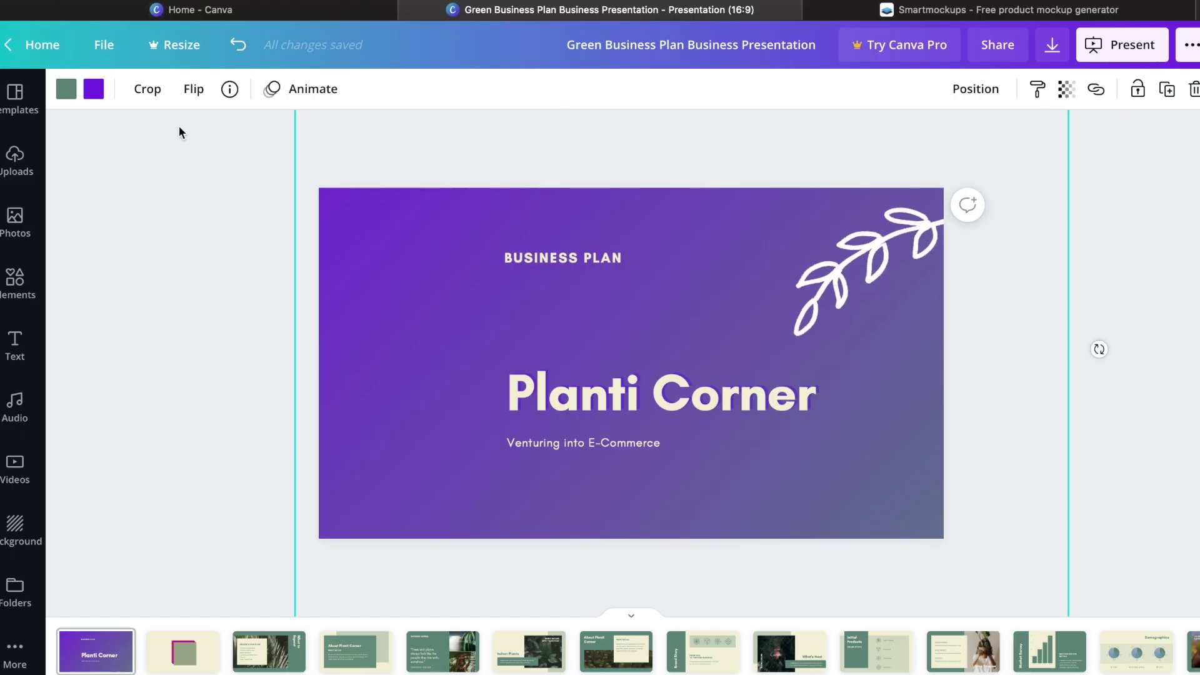
Adjust and confirm the title slide's background crop, then scroll to page 3
left_click(147, 92)
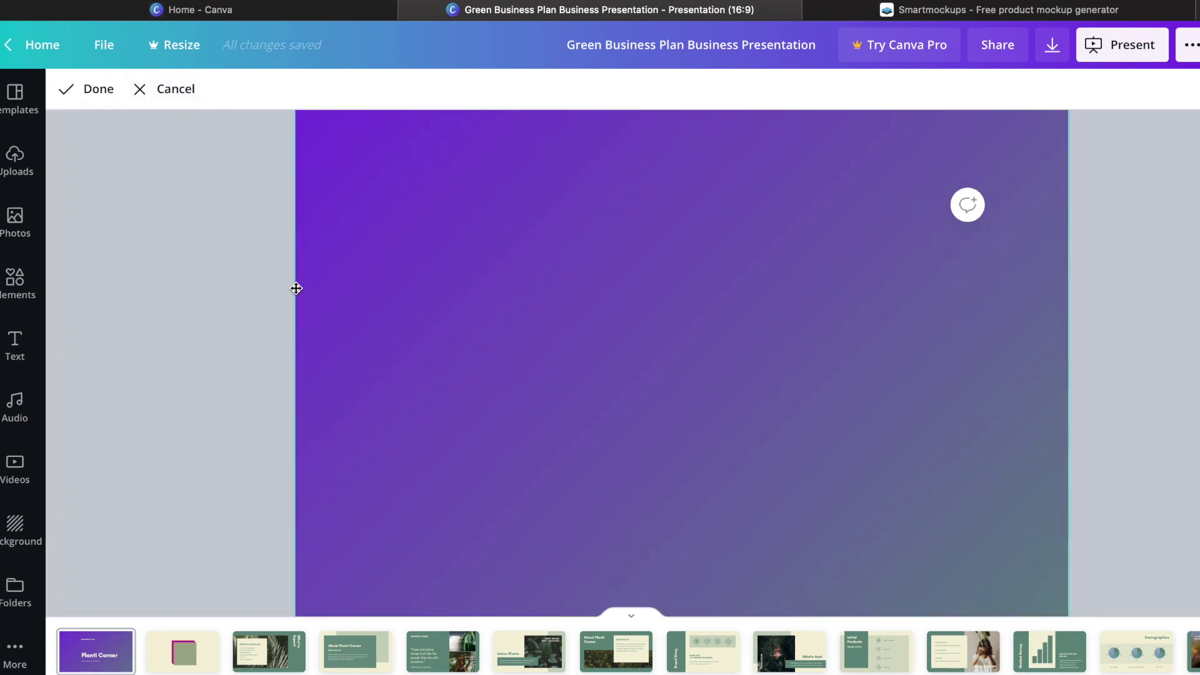
left_click_drag(289, 286, 534, 413)
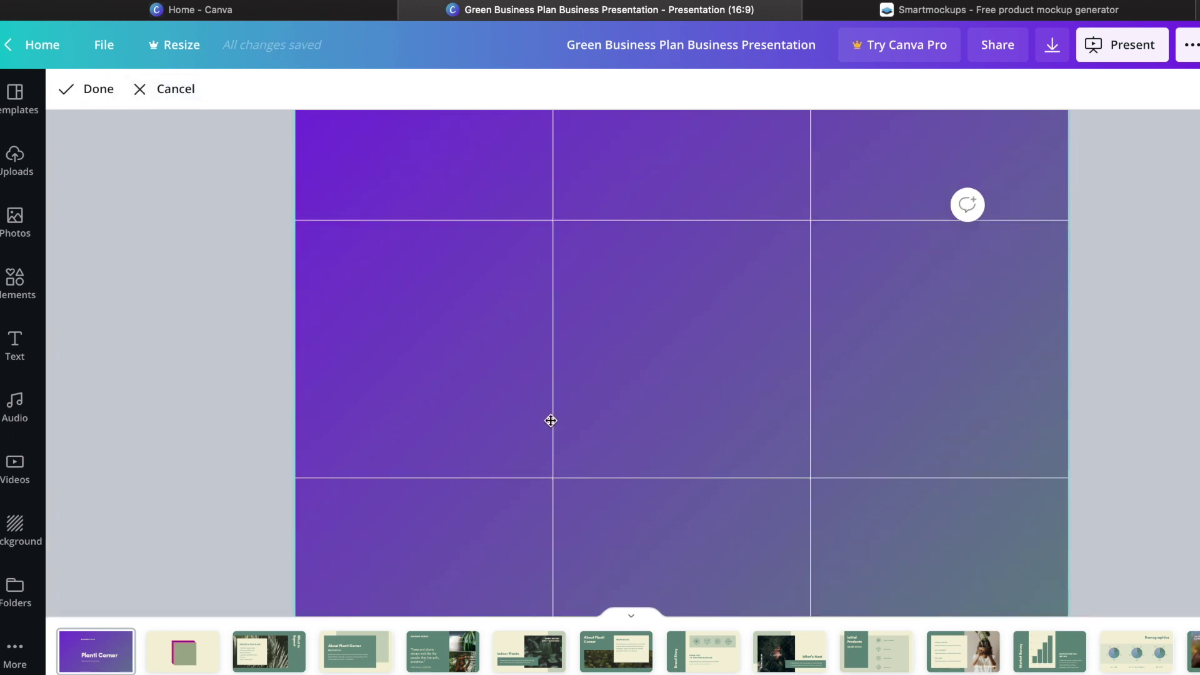
scroll(966, 365, "down", 3)
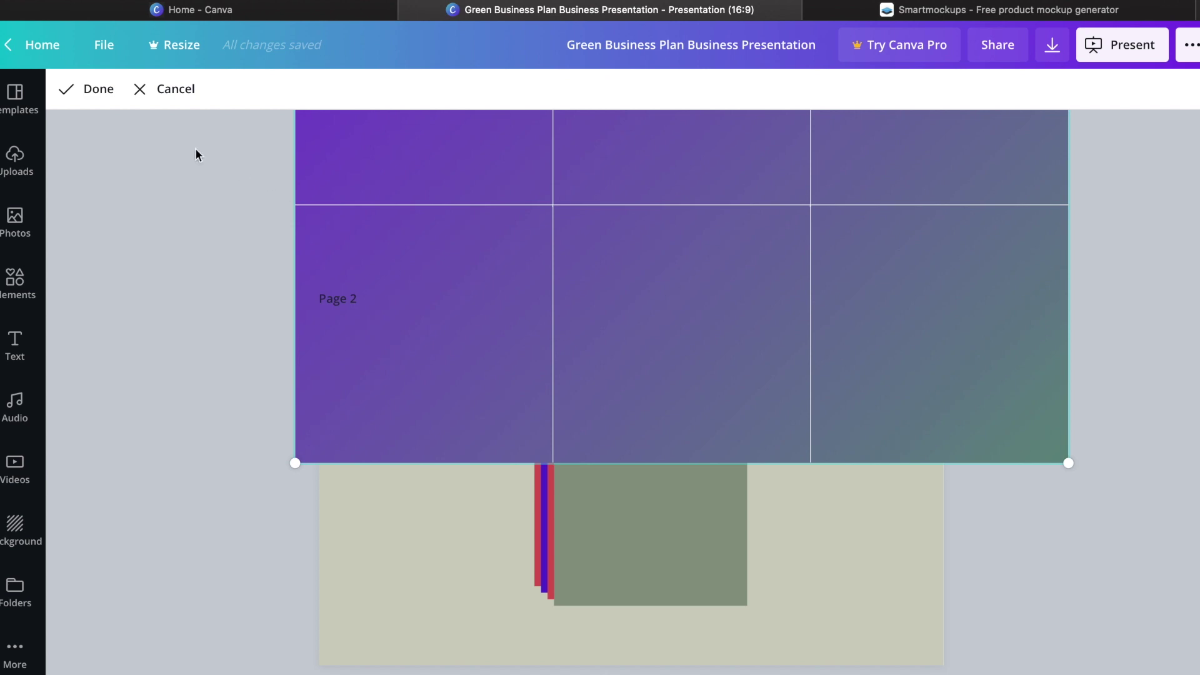
left_click(99, 88)
scroll(434, 356, "up", 3)
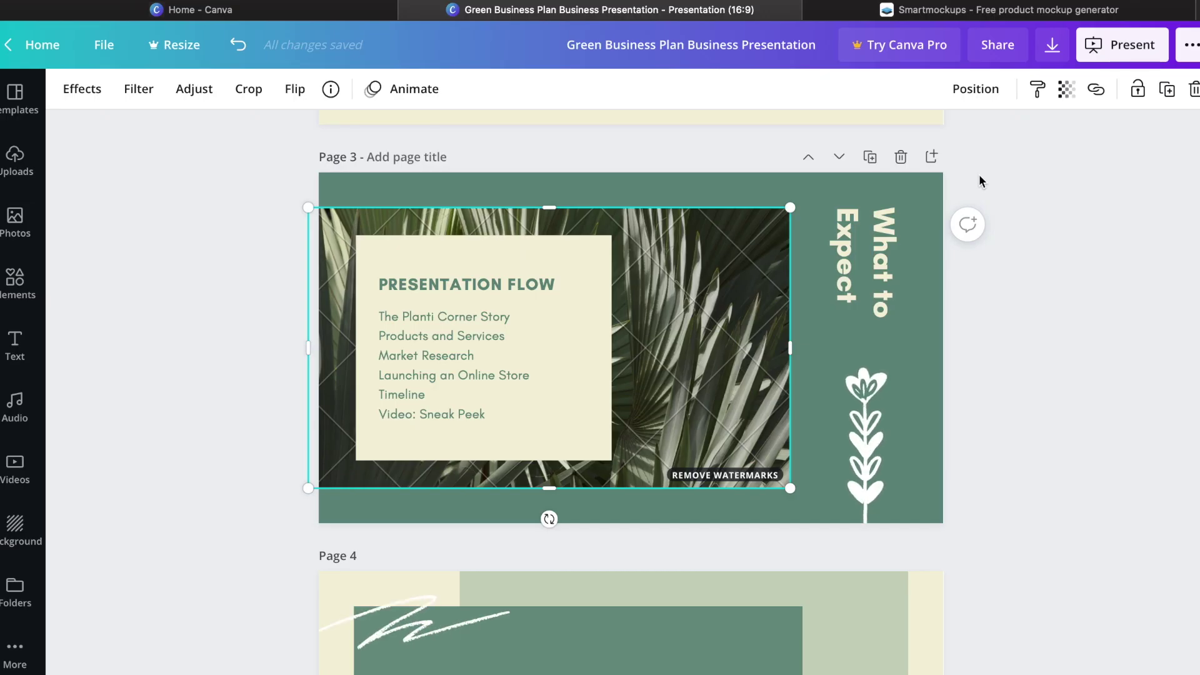
Lock the page 3 photo and Presentation Flow text panel together, then confirm they stay fixed
key("alt+shift+l")
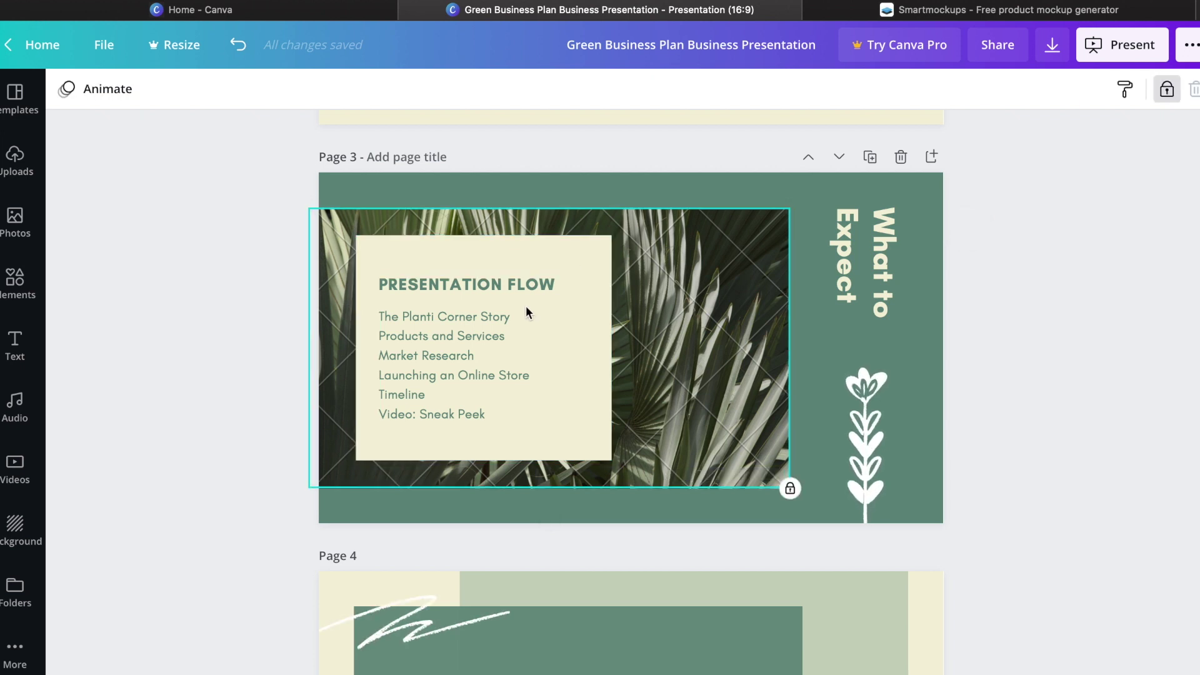
left_click(1164, 90)
left_click(1140, 91)
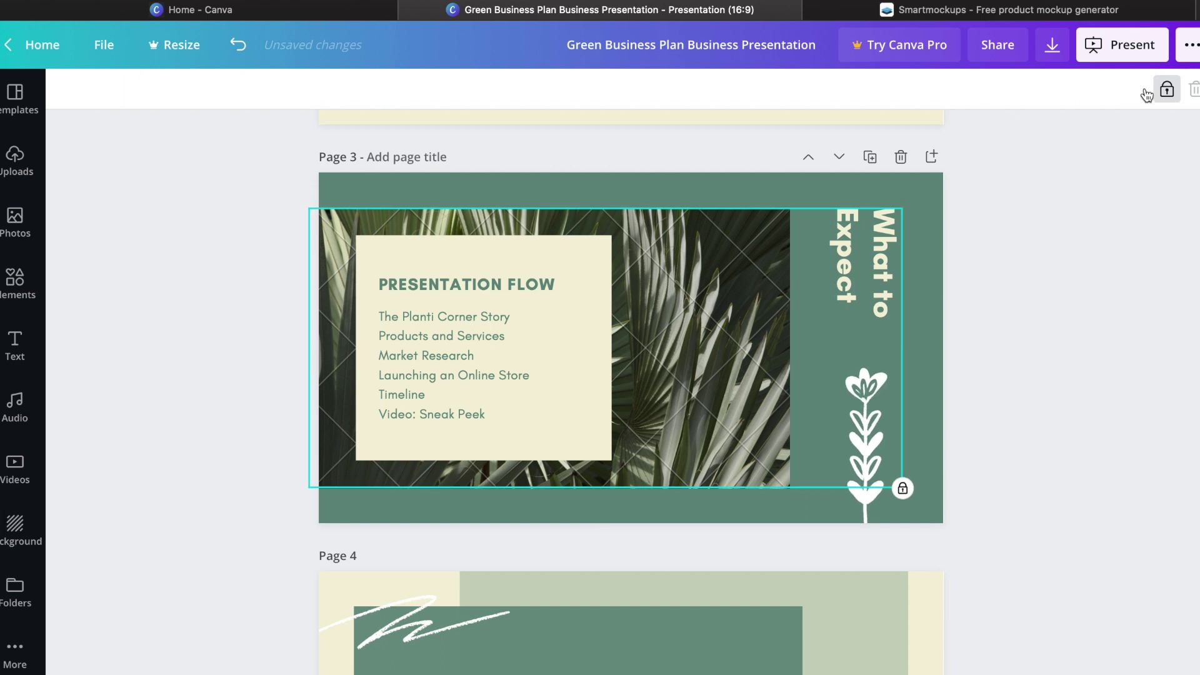
key("Escape")
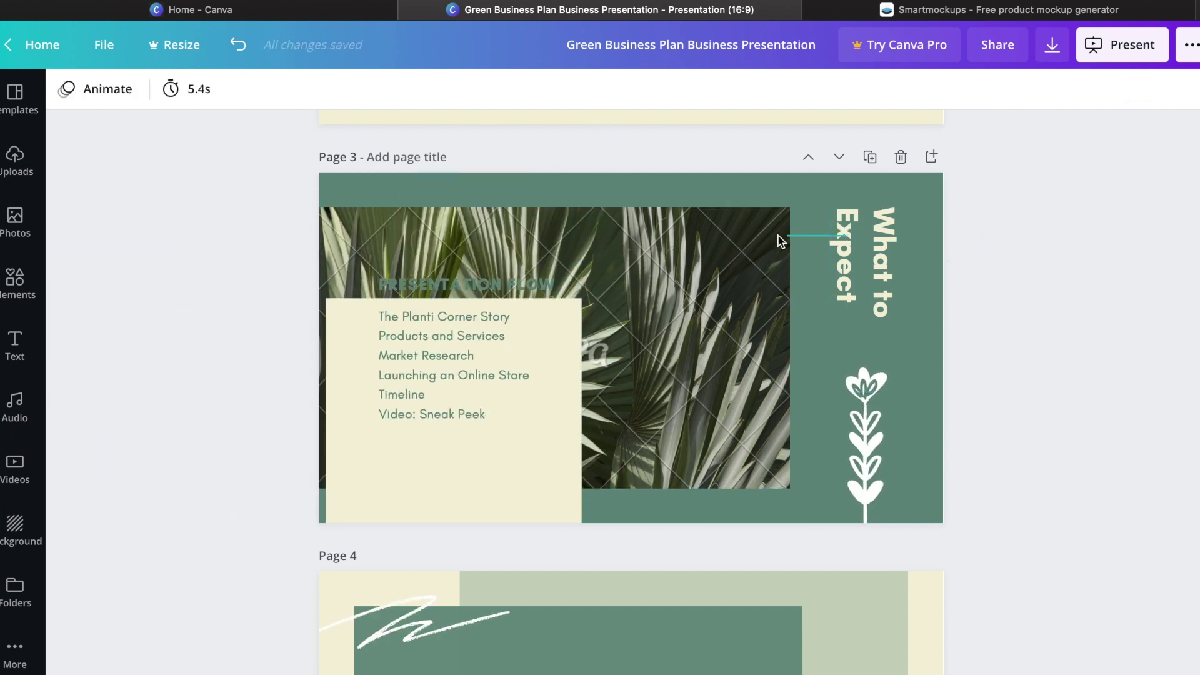
left_click(554, 394)
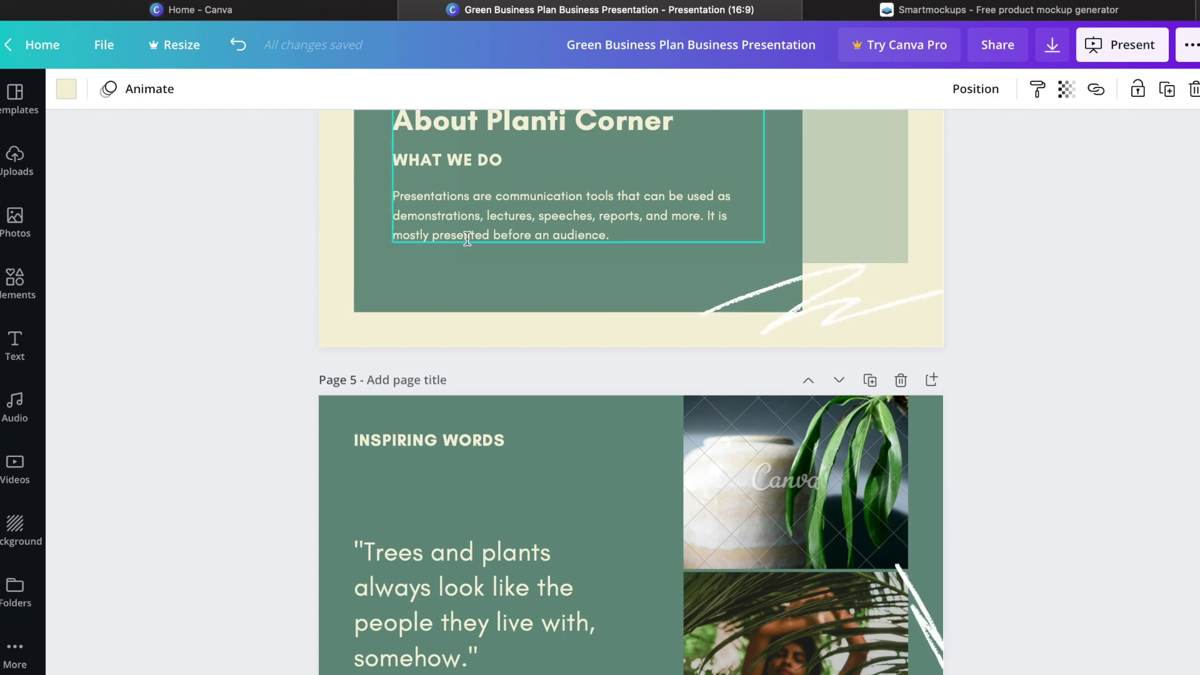
scroll(388, 281, "down", 4)
double_click(395, 294)
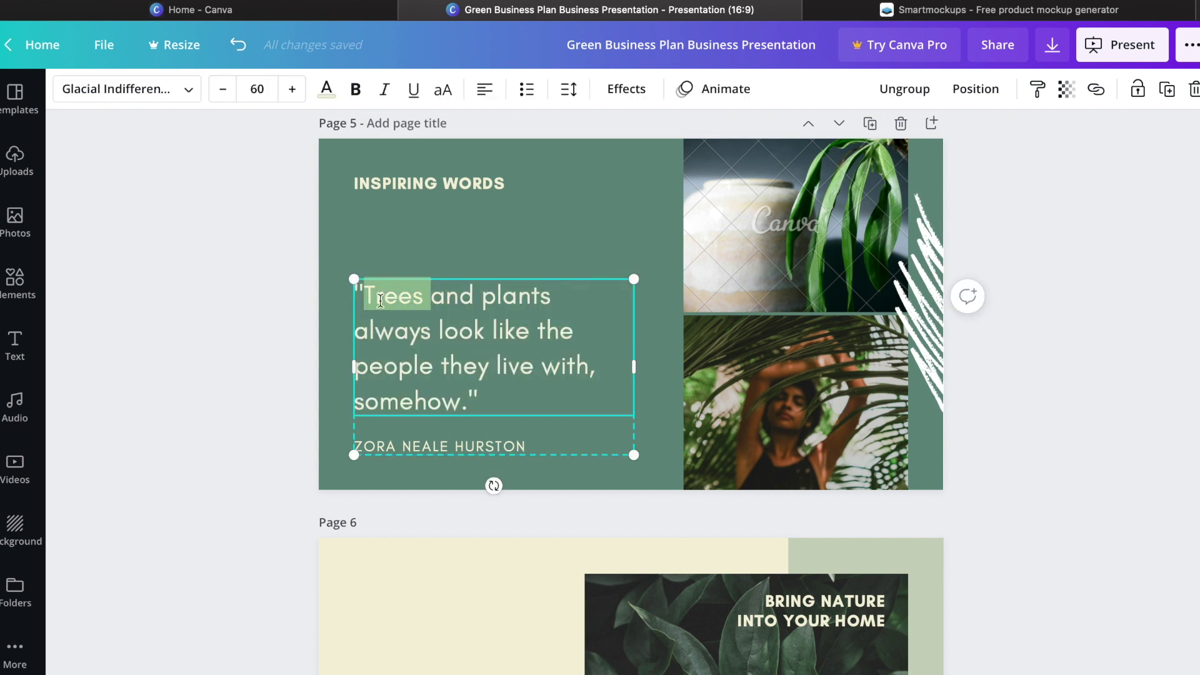
left_click(1098, 89)
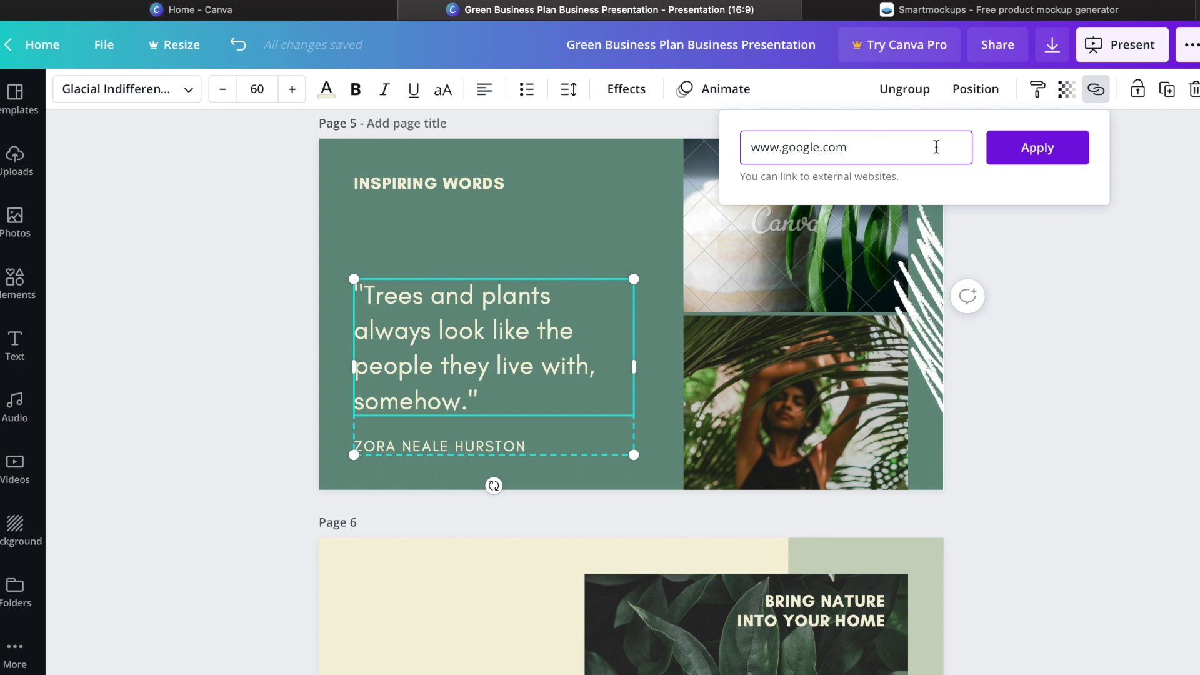
left_click(1043, 149)
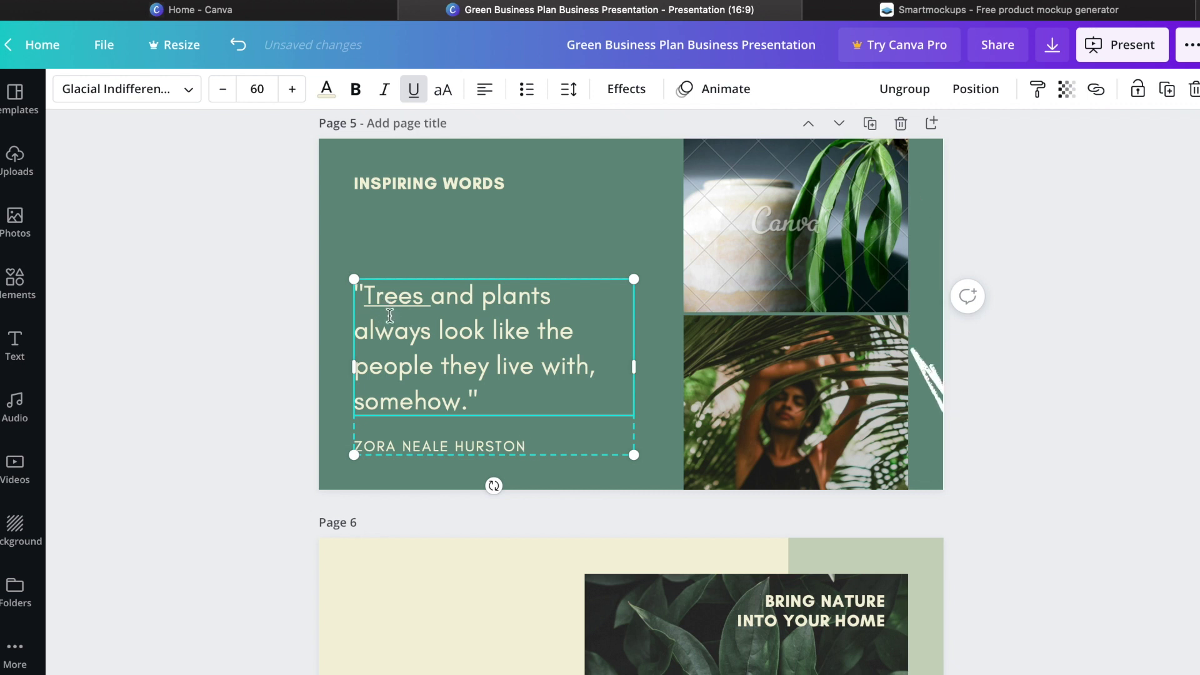